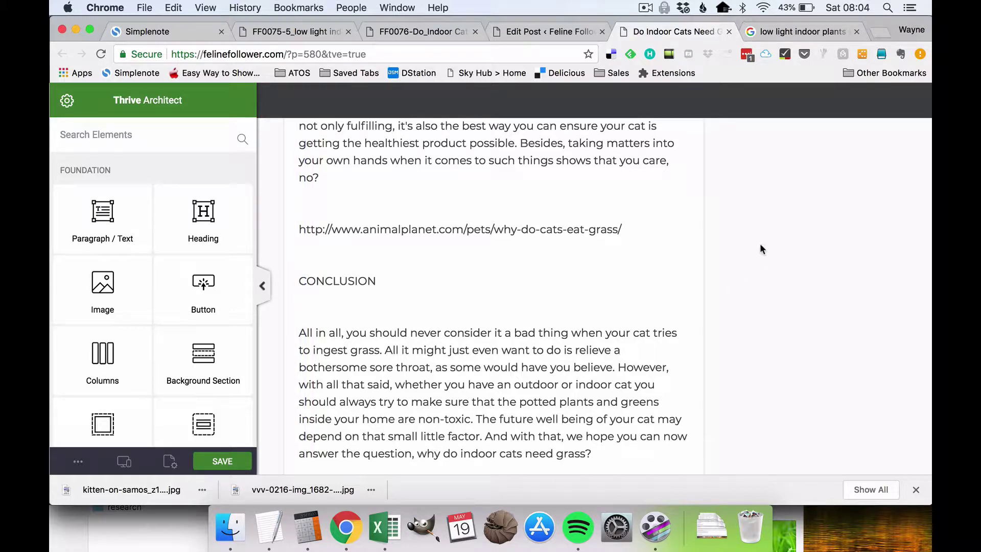
- Add a Paragraph / Text element directly below the conclusion paragraph of the Do Indoor Cats Need Grass post
scroll(760, 246, down, 3)
scroll(760, 246, down, 3)
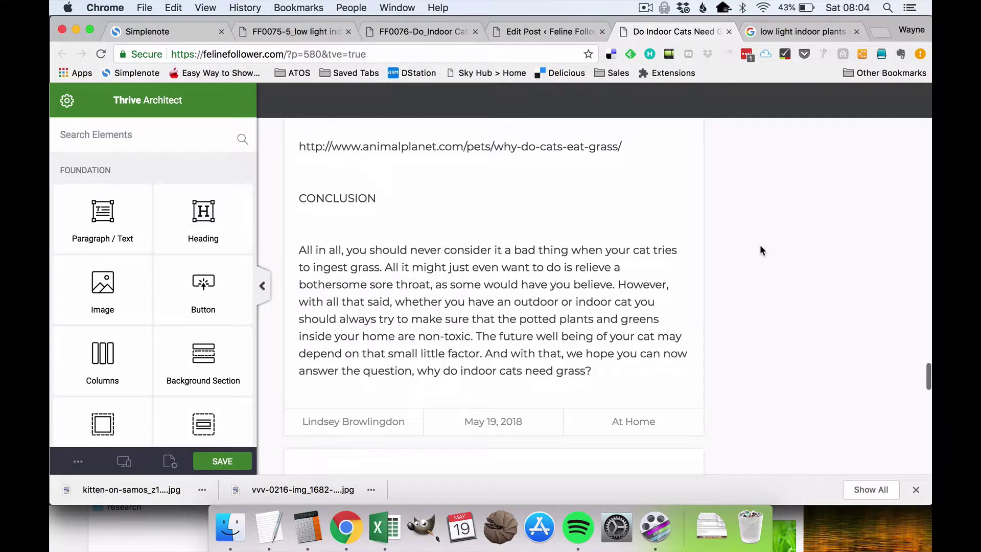
scroll(759, 244, down, 2)
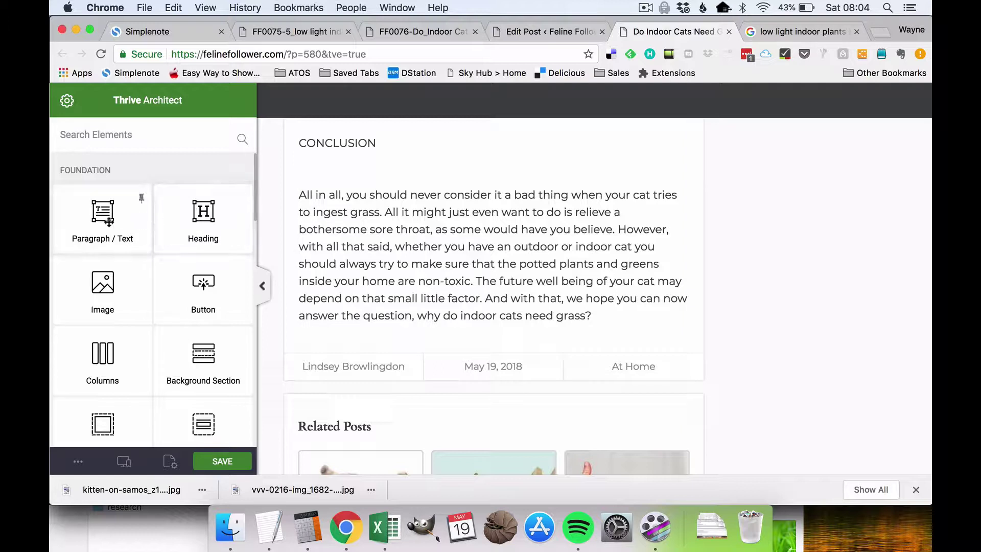
drag(110, 222, 357, 336)
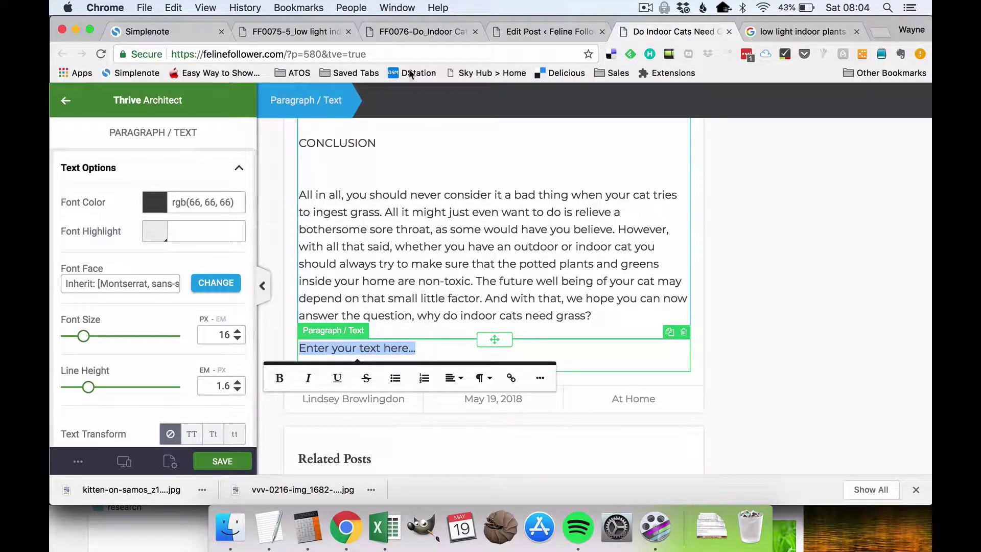
- Bring up the low light indoor plants article and switch to the Article Tracker workbook in Excel
click(299, 32)
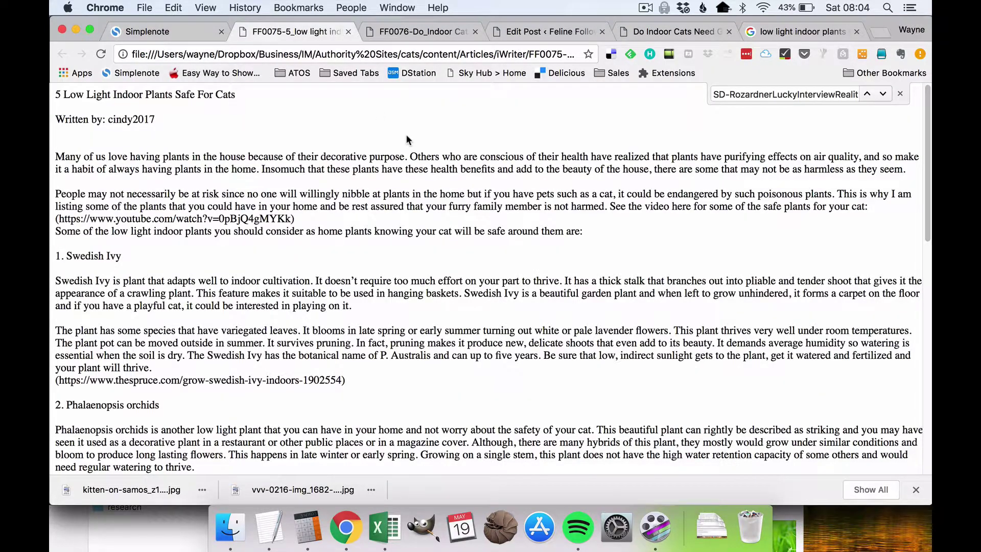
key(super+Tab)
key(super+Tab)
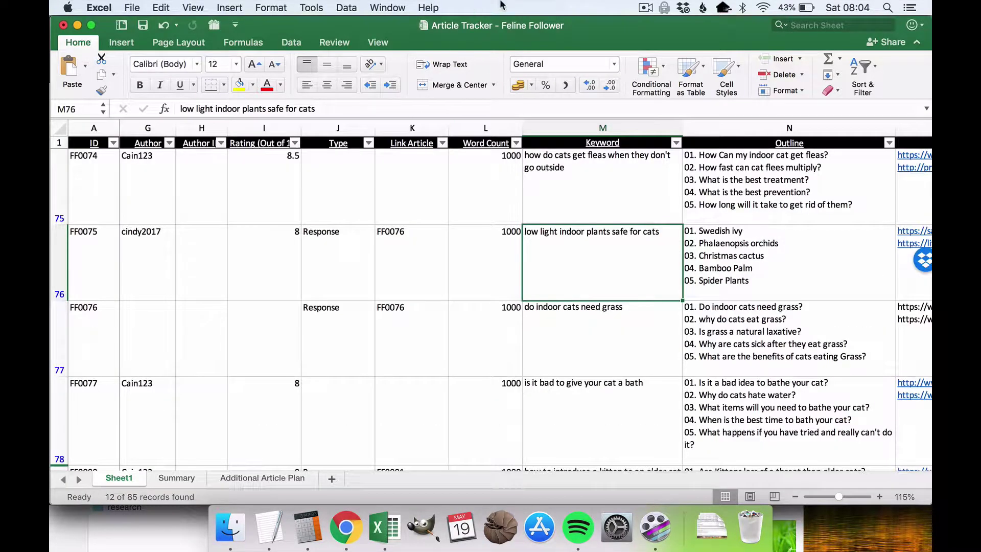
click(646, 8)
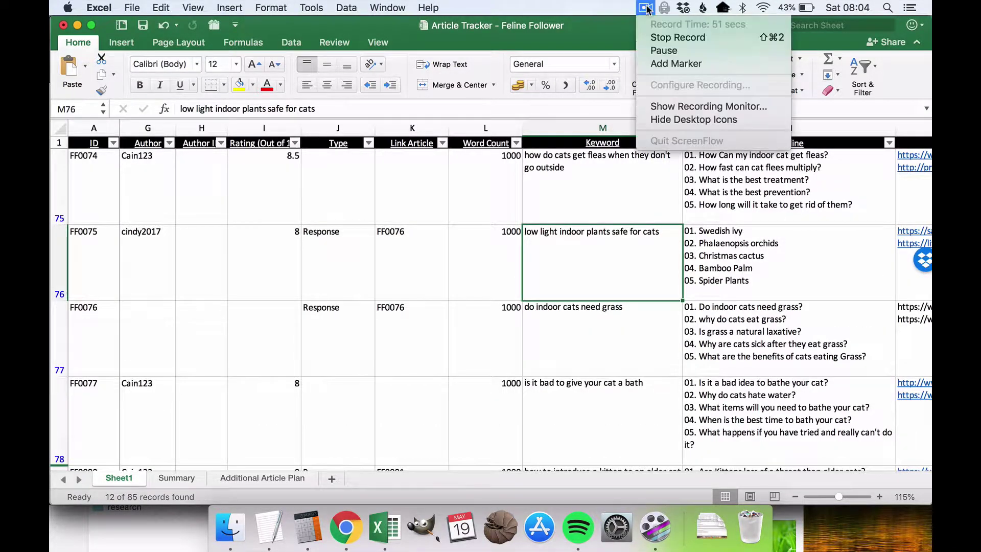
click(654, 42)
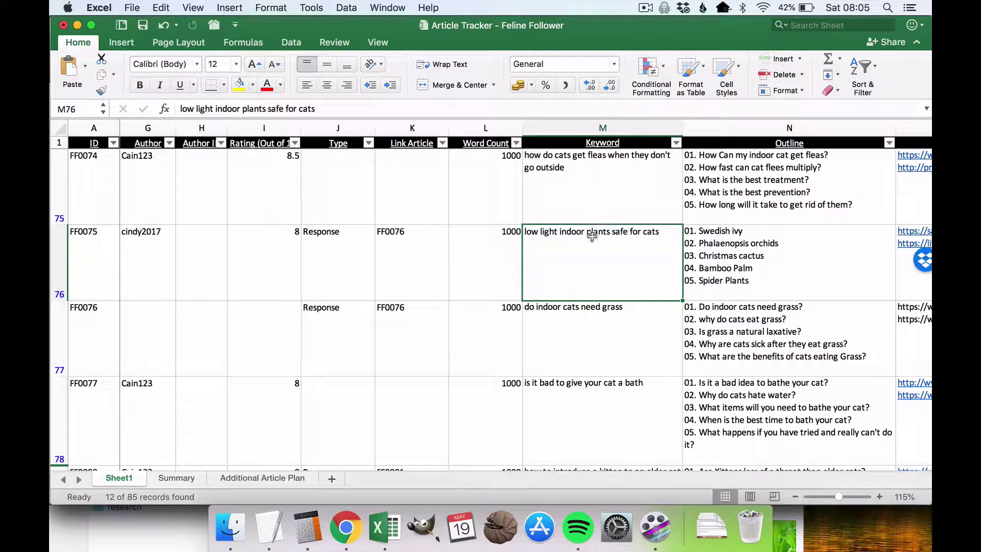
- Copy the article title "5 low light indoor plants safe for cats" from the FF0075 row of the tracker
click(87, 245)
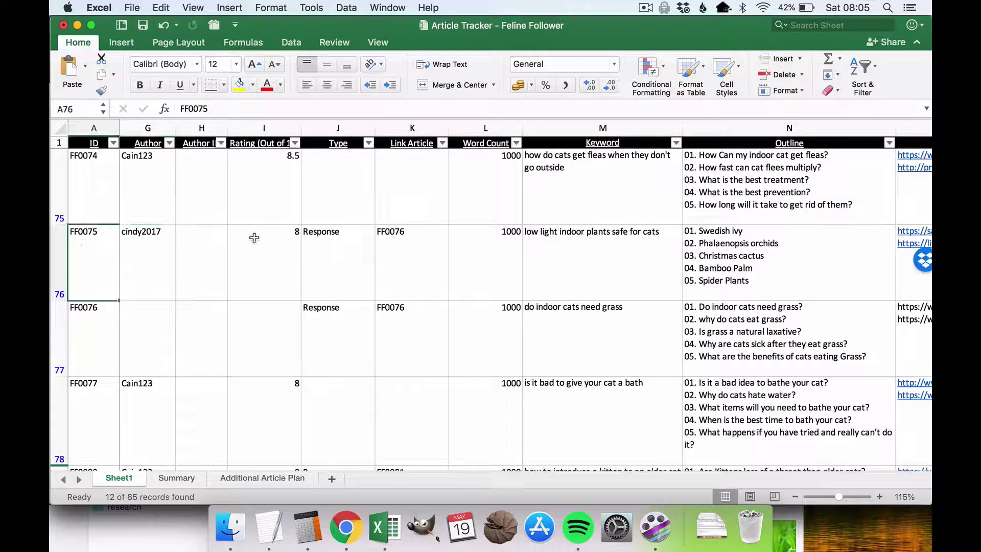
click(571, 237)
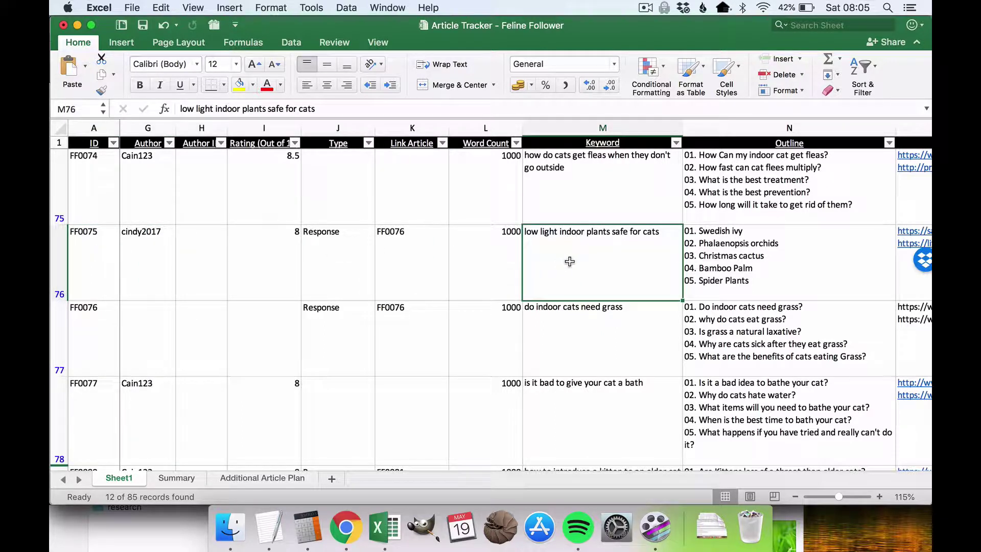
click(478, 260)
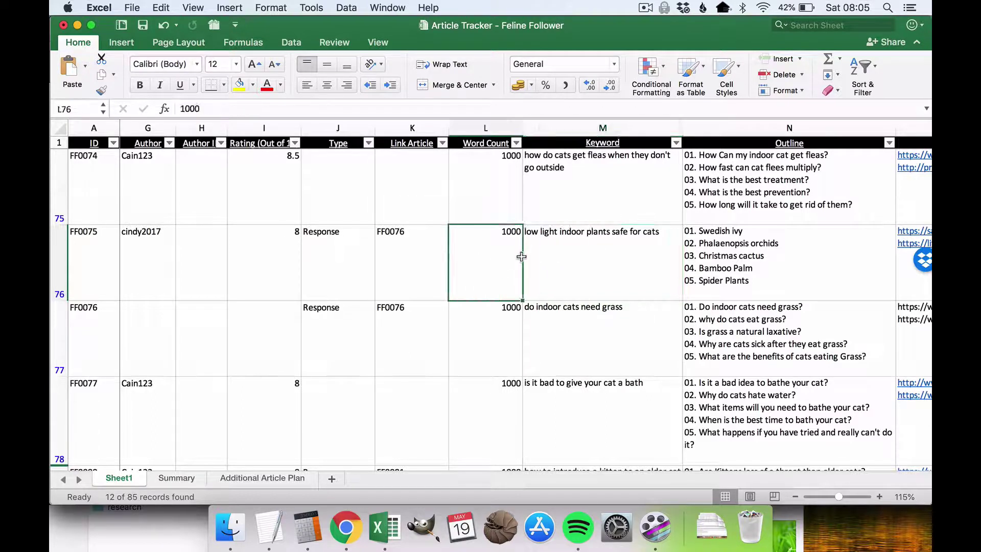
click(558, 256)
key(Left)
key(Left)
key(Left)
key(Left)
key(Left)
key(Left)
key(Left)
key(Left)
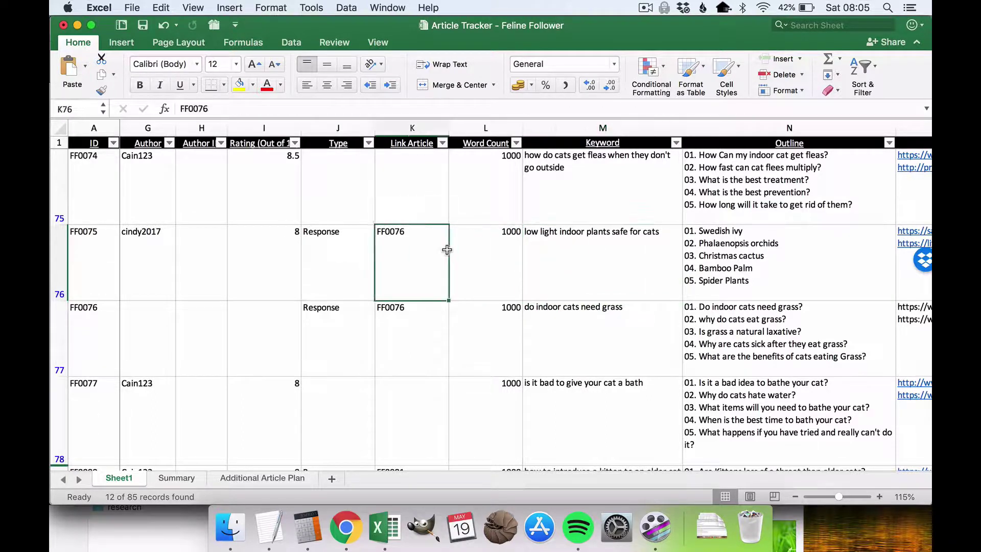
key(Right)
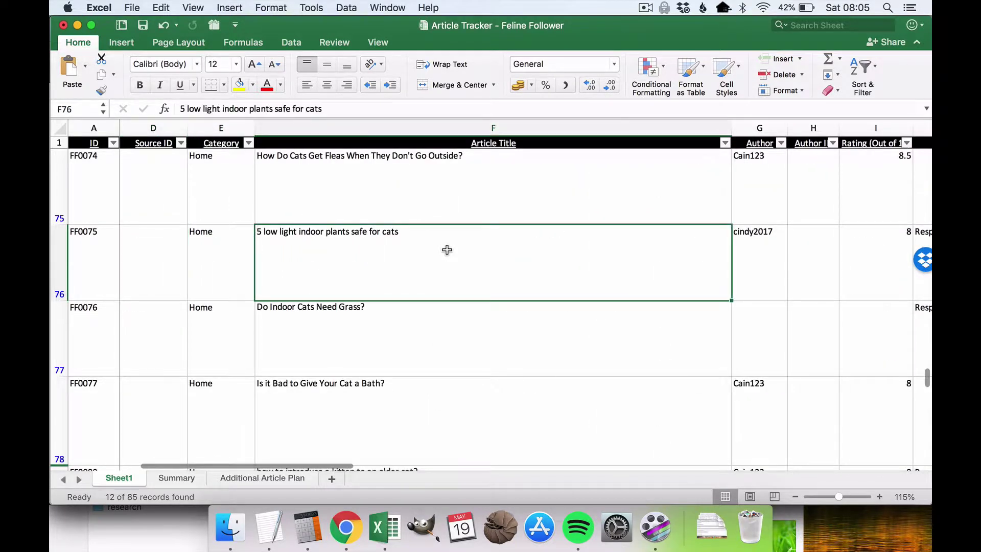
key(Left)
key(Right)
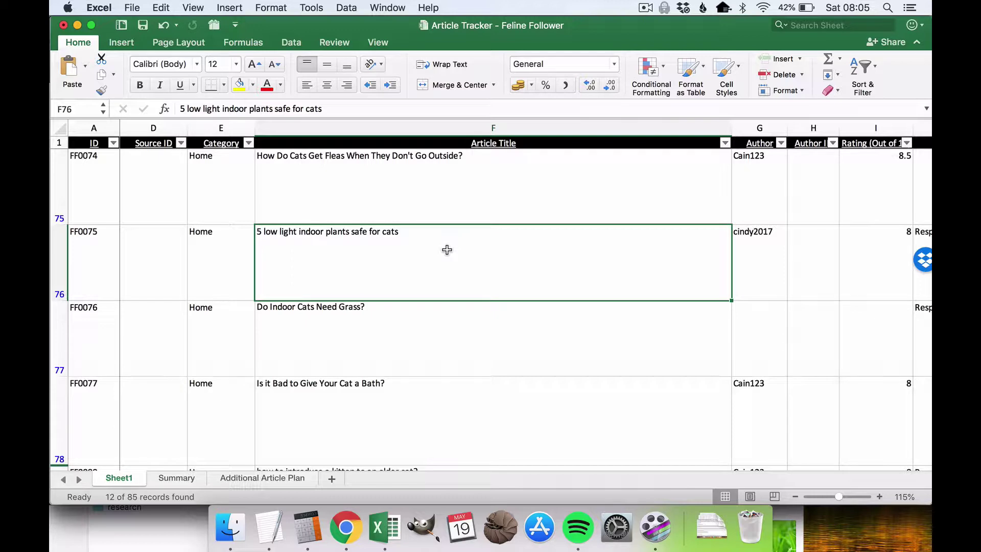
key(super+c)
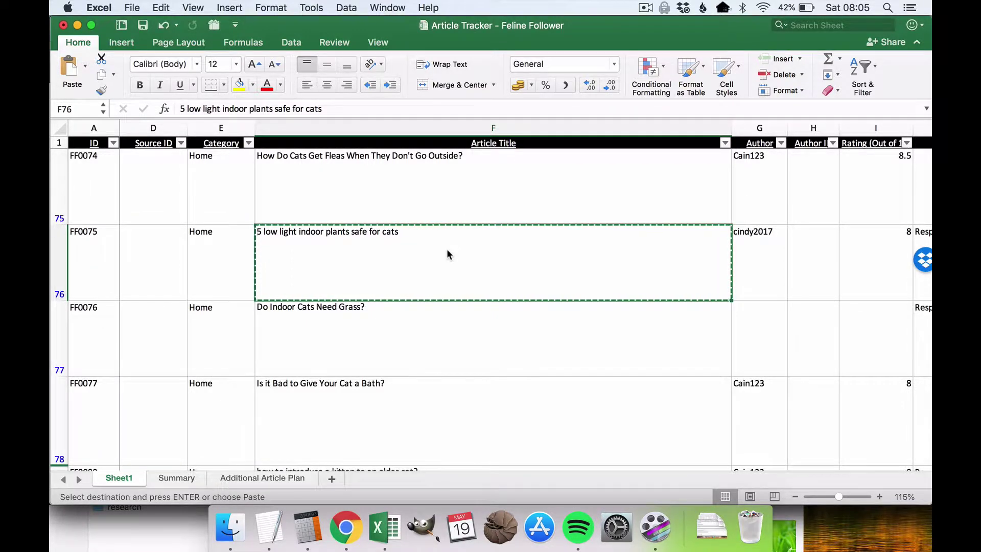
- Return to the Thrive Architect post in Chrome and paste the copied title over the new text element's placeholder
key(super+Tab)
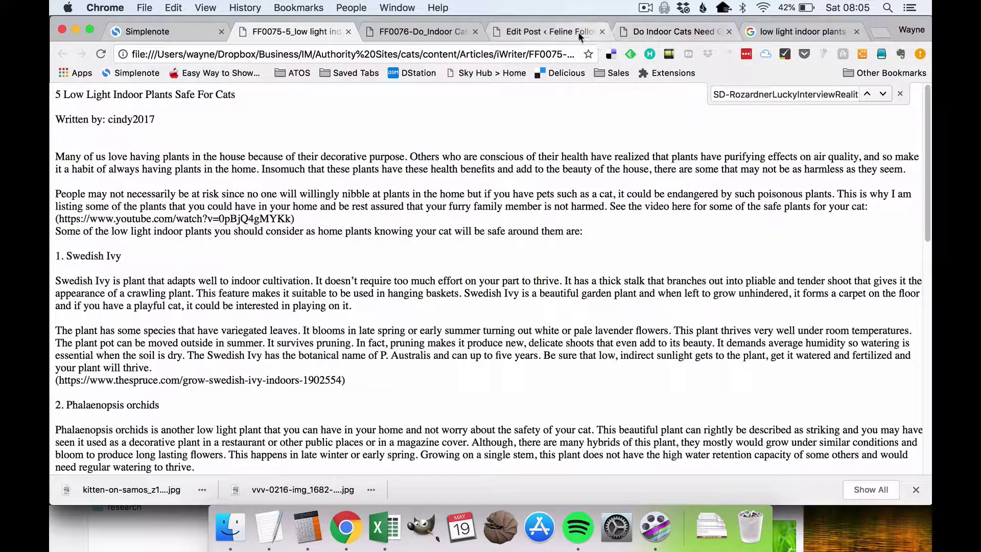
click(667, 33)
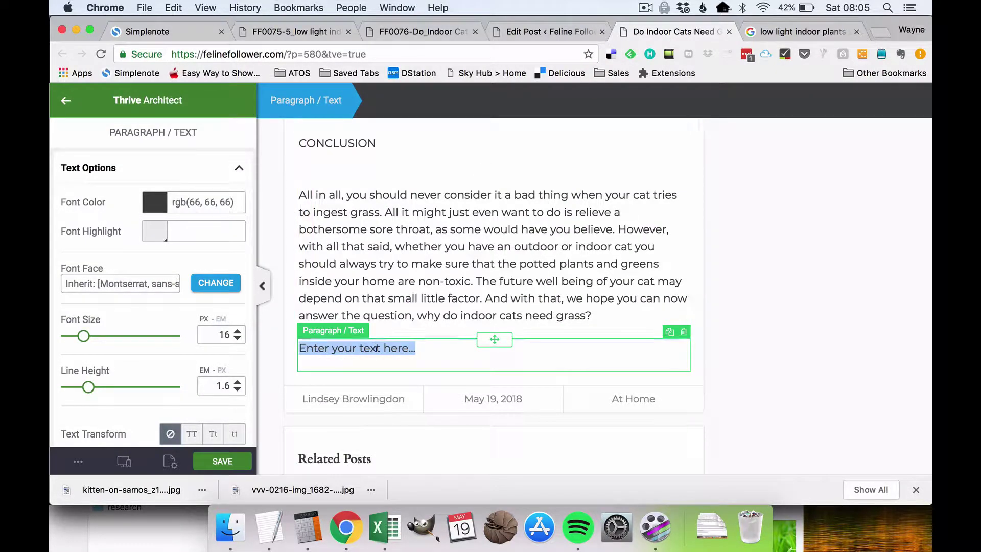
click(376, 348)
key(super+v)
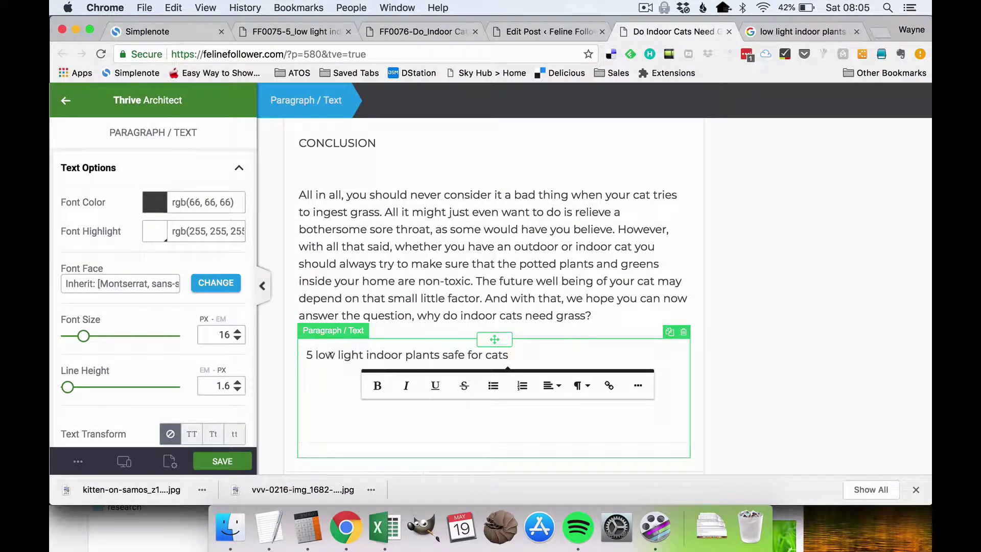
click(317, 354)
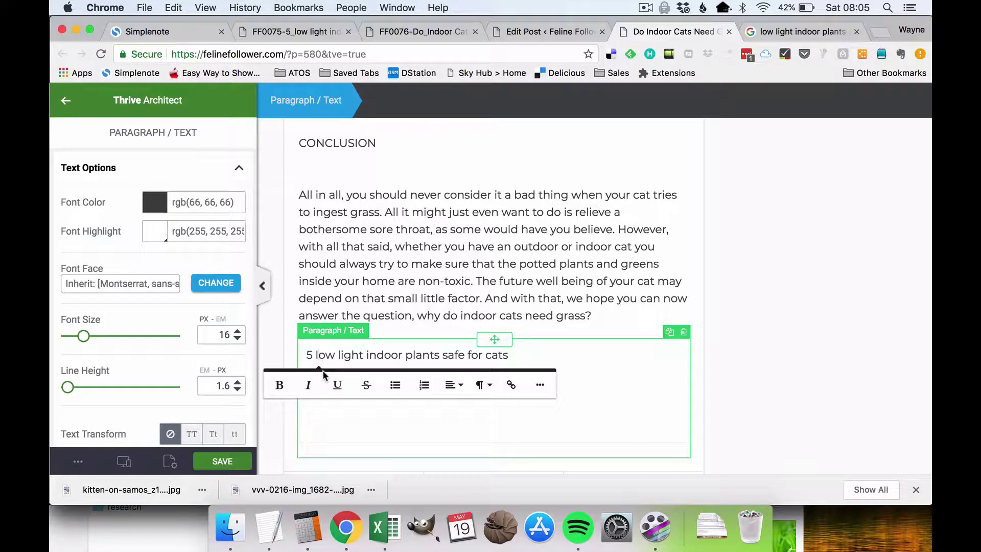
click(308, 355)
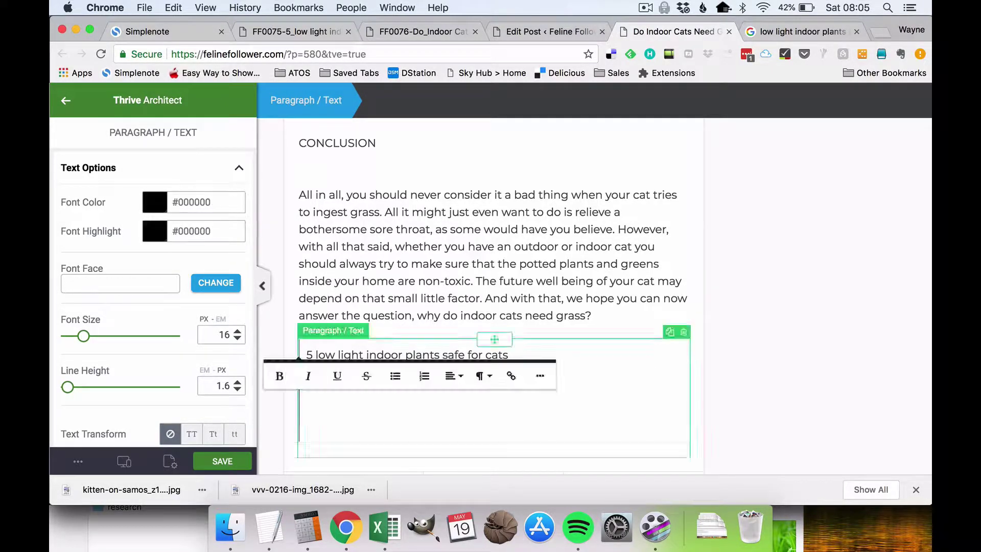
click(308, 355)
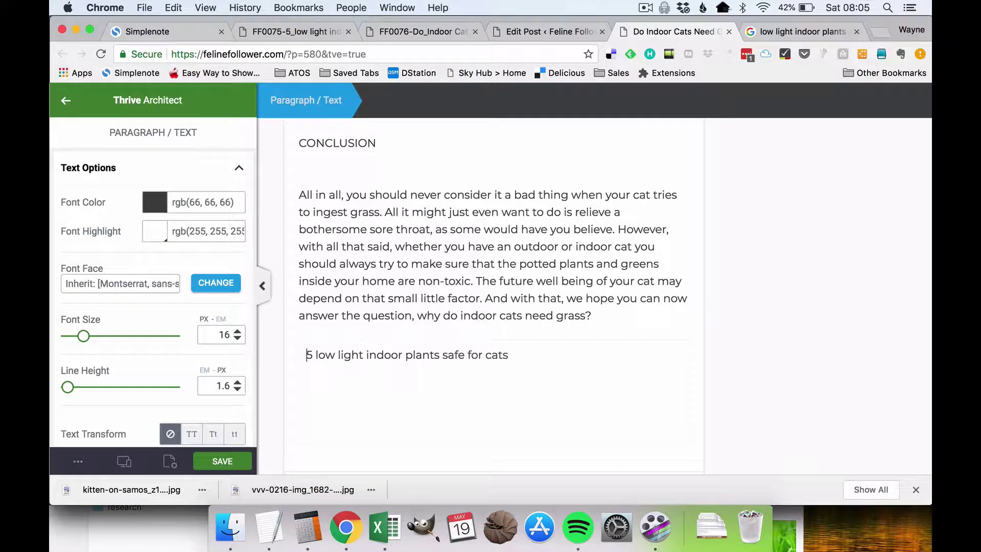
click(365, 354)
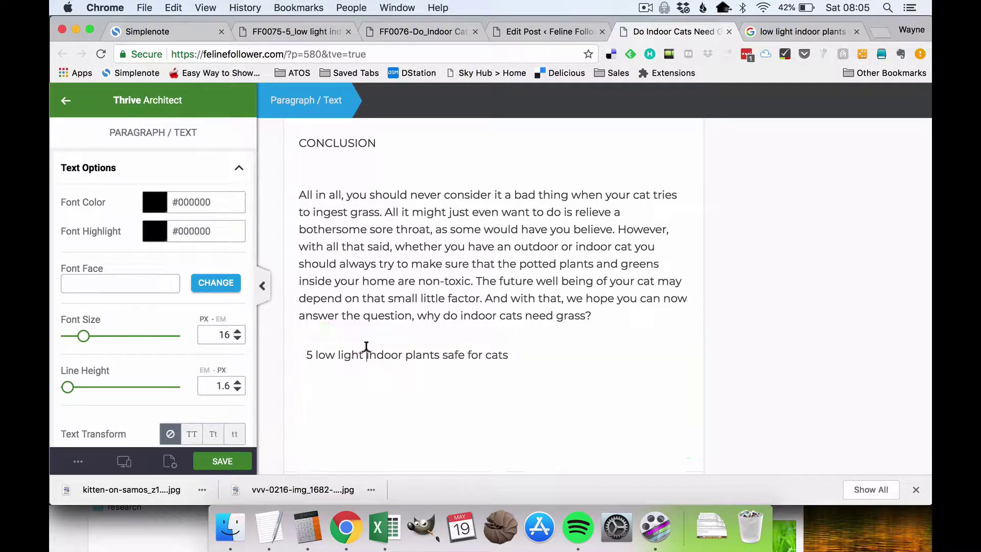
click(493, 386)
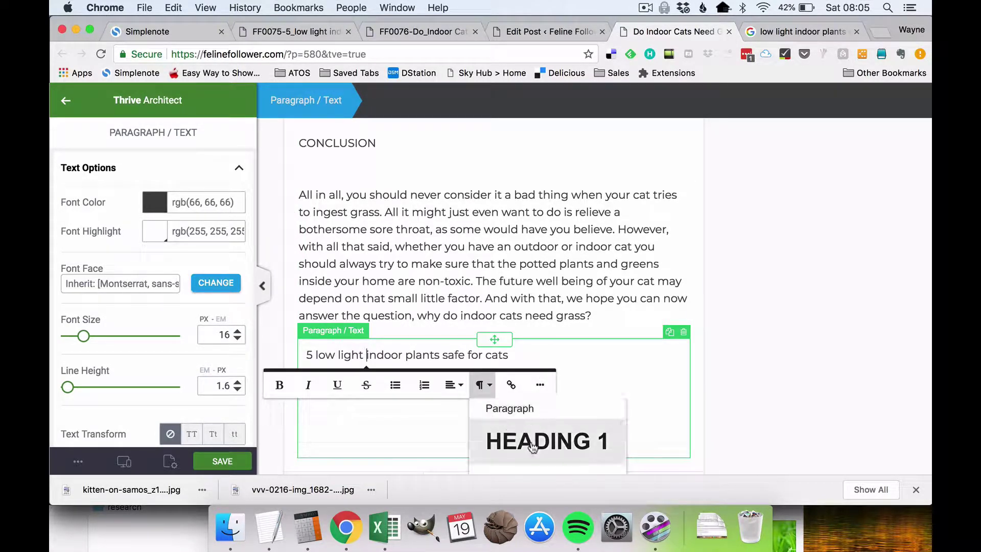
click(637, 382)
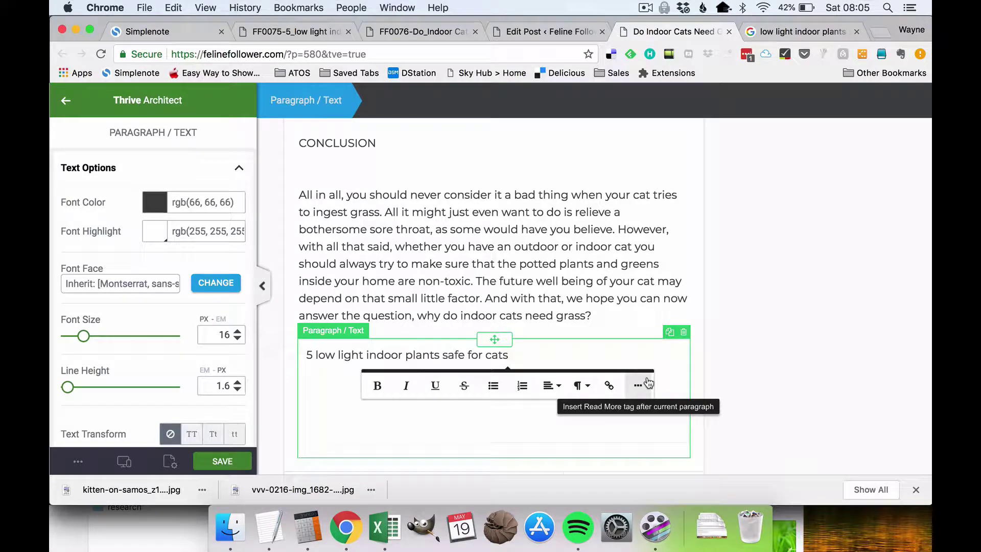
click(758, 341)
scroll(758, 341, down, 3)
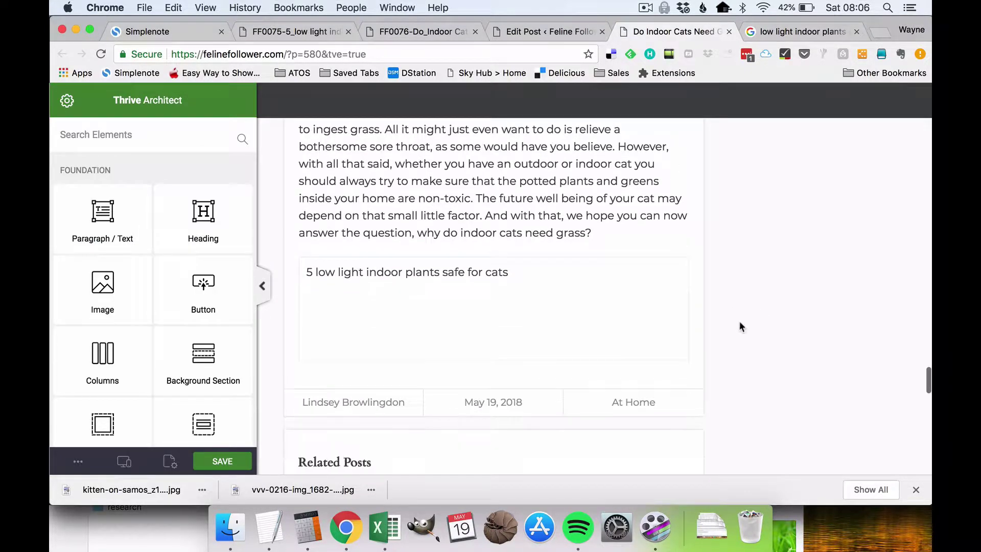
- Format the pasted title "5 low light indoor plants safe for cats" as Heading 2
click(477, 266)
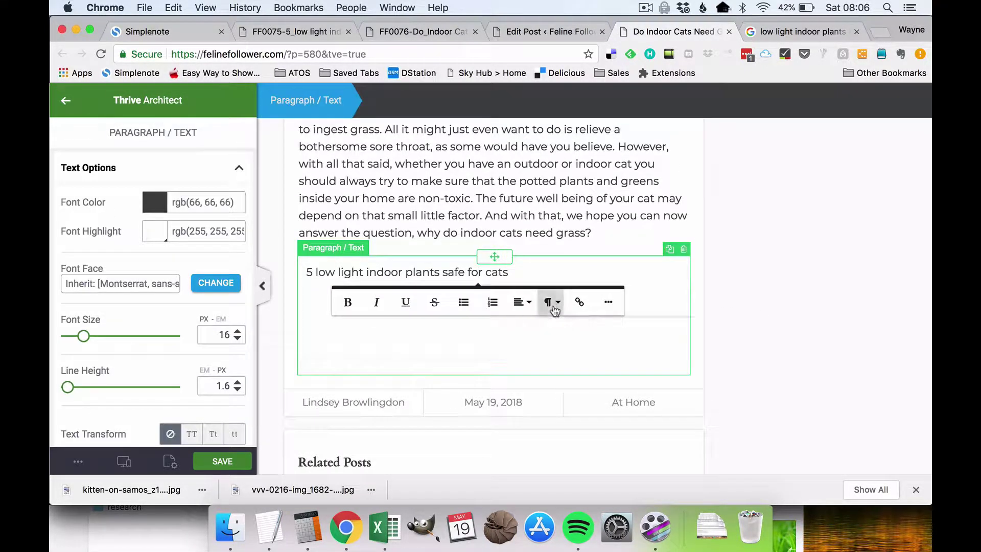
click(551, 302)
click(569, 395)
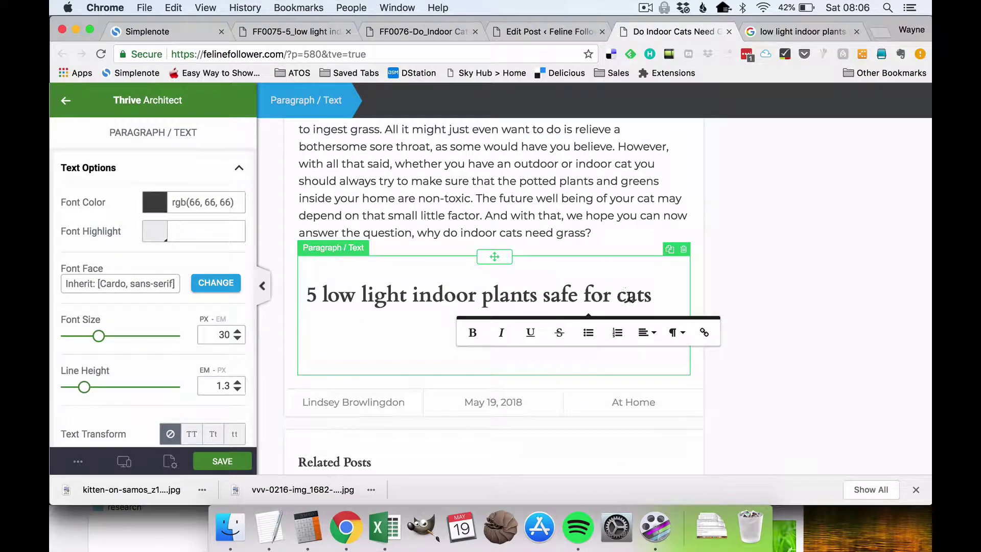
click(773, 278)
- Examine the formatting of the post's "Do Indoor Cats Need Grass?" heading and compare it with the newly added heading
scroll(773, 278, up, 20)
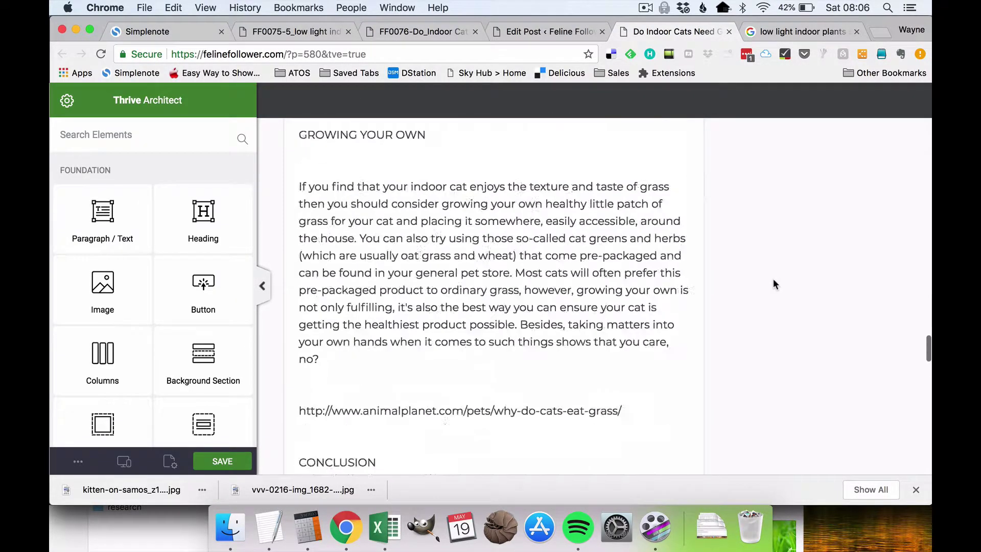
scroll(773, 278, up, 10)
scroll(773, 278, down, 8)
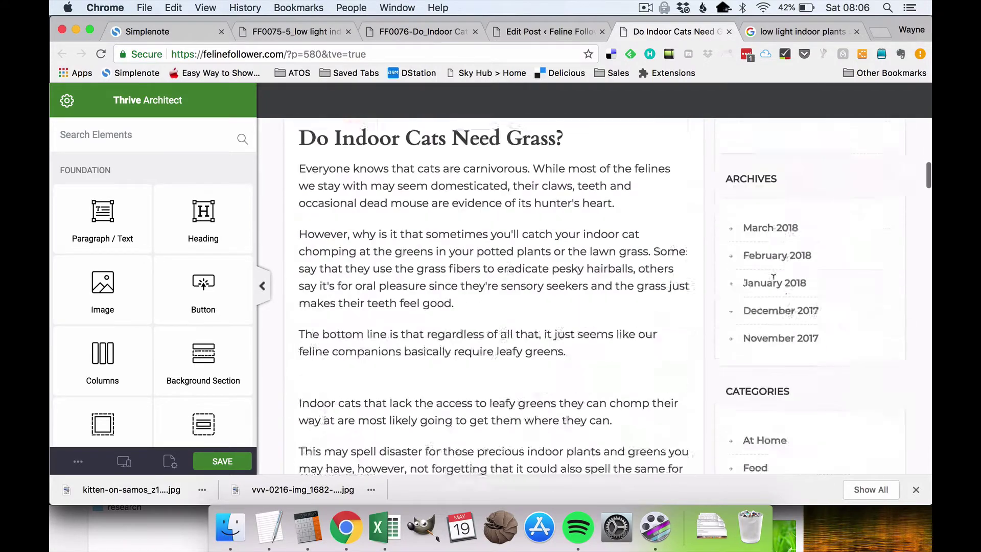
scroll(775, 285, up, 3)
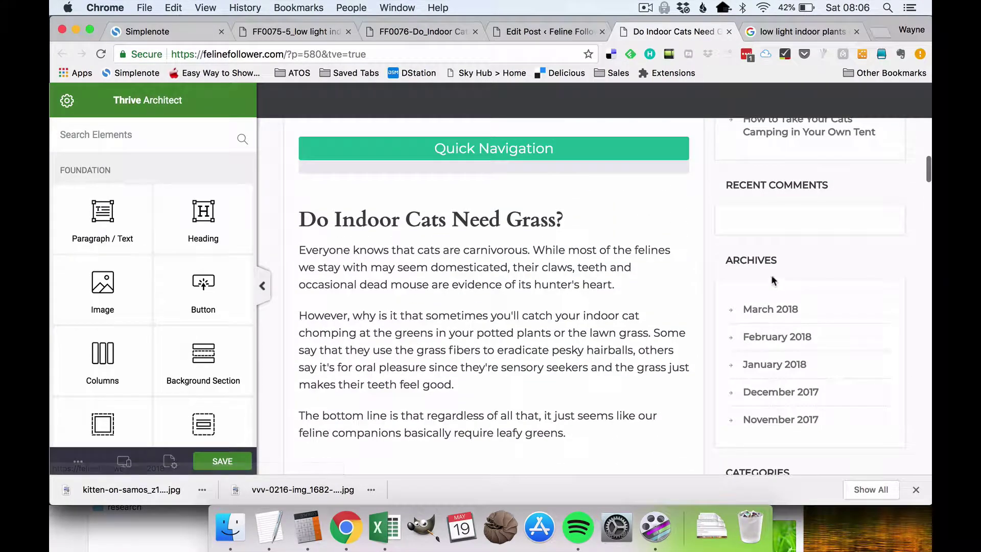
click(572, 205)
click(510, 217)
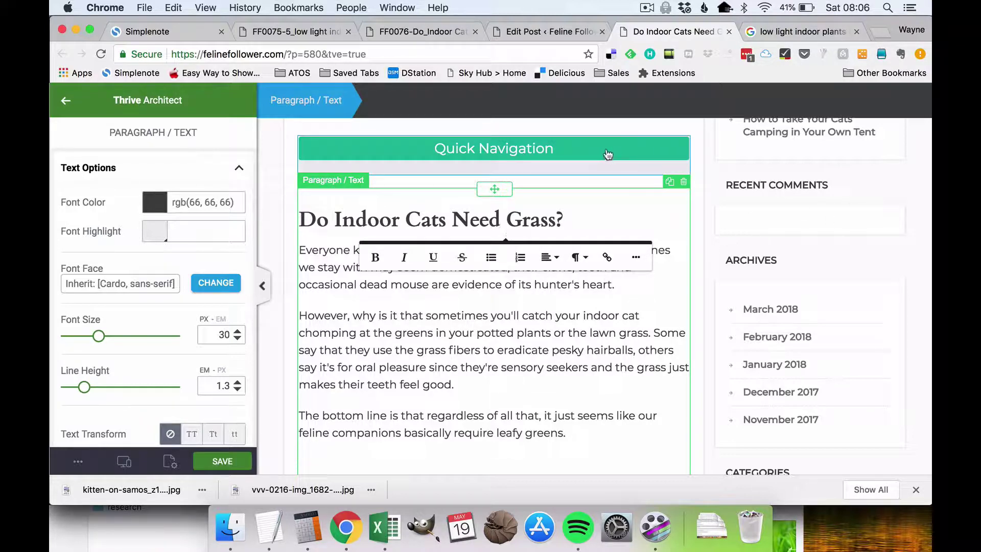
click(697, 175)
scroll(698, 177, down, 1)
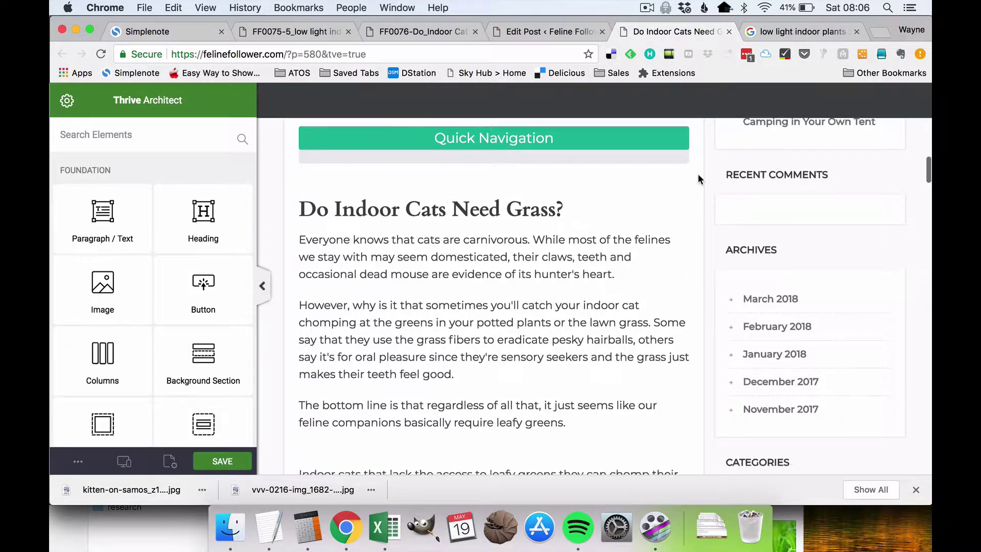
scroll(698, 176, down, 20)
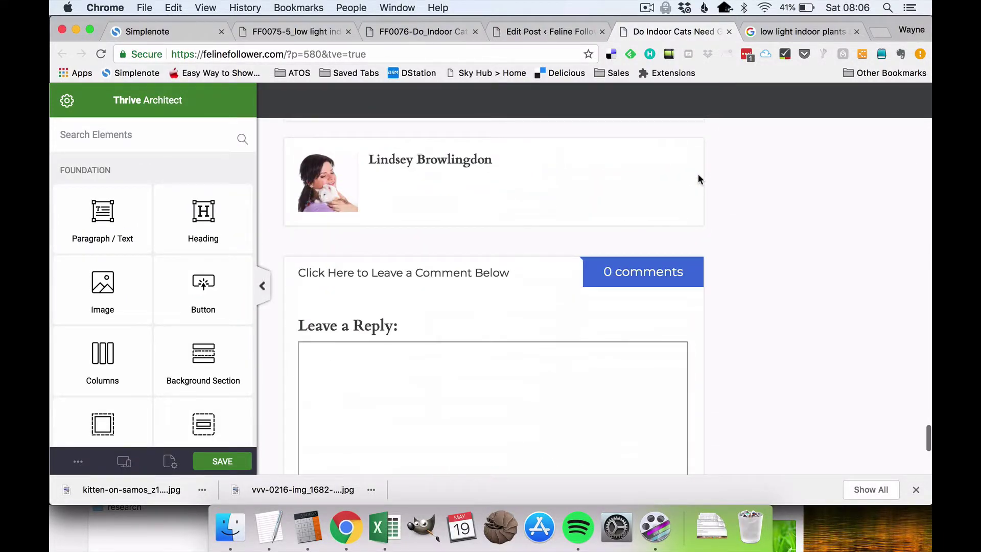
scroll(698, 179, up, 15)
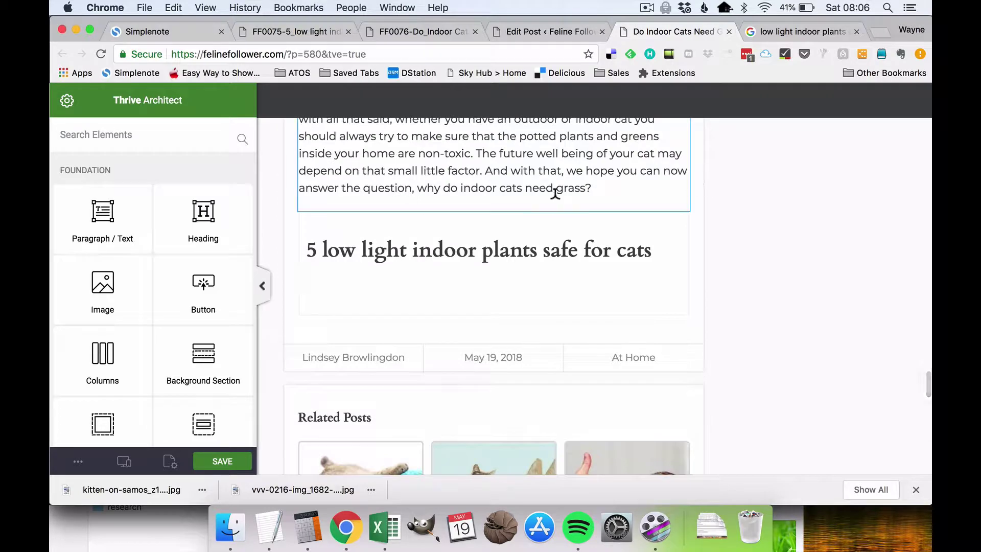
- Copy the body text of the FF0075 article, from "Many of us love having plants" through the conclusion
click(321, 33)
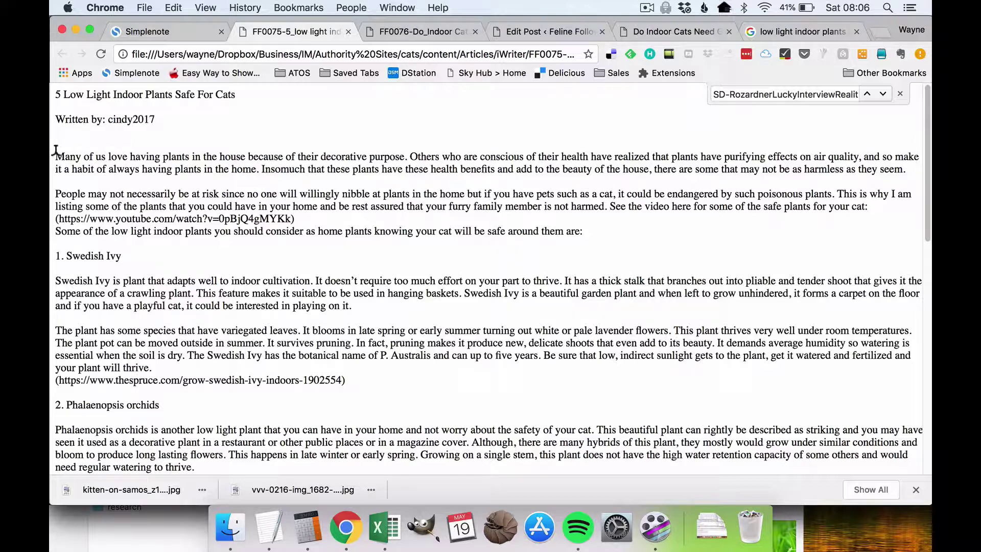
drag(55, 155, 329, 466)
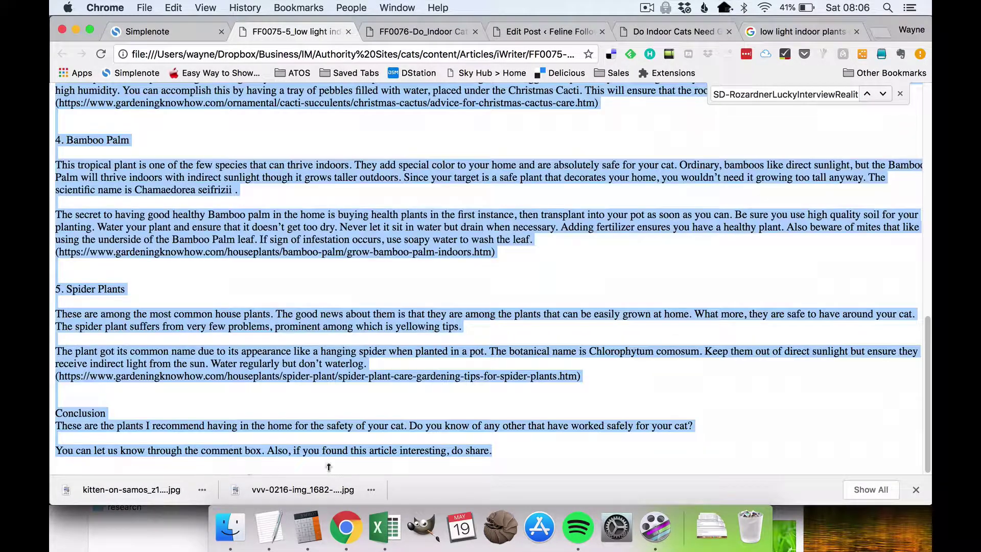
key(super+c)
- Switch to TextEdit, paste the article into the blank document, and cut the whole text again as plain text
click(672, 32)
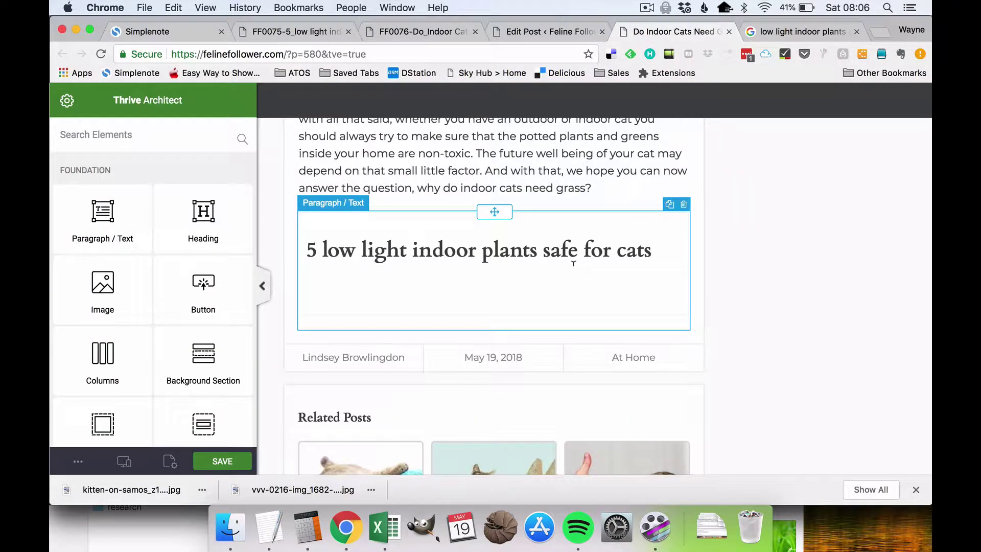
key(super+Tab)
key(super+Tab)
key(super+Tab)
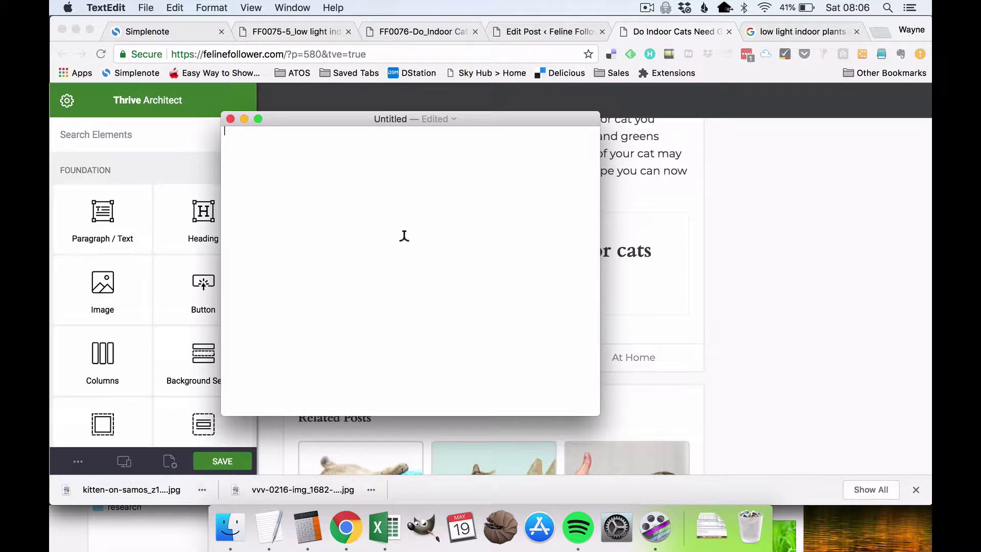
key(super+v)
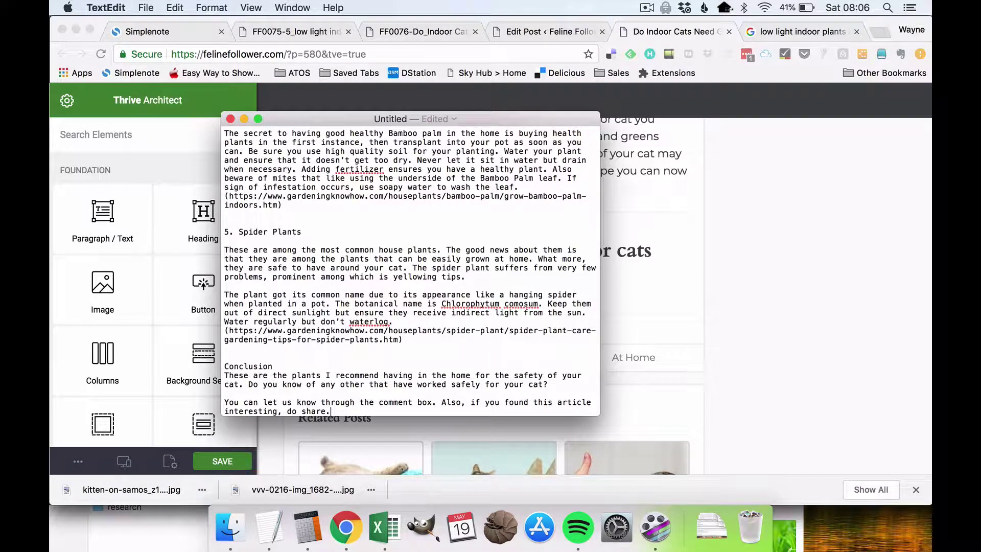
key(super+Up)
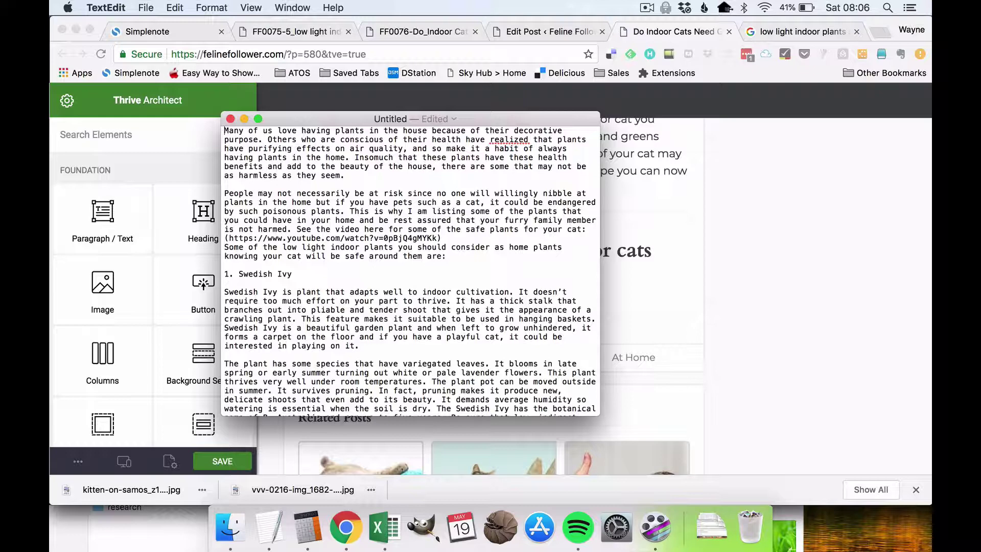
key(super+a)
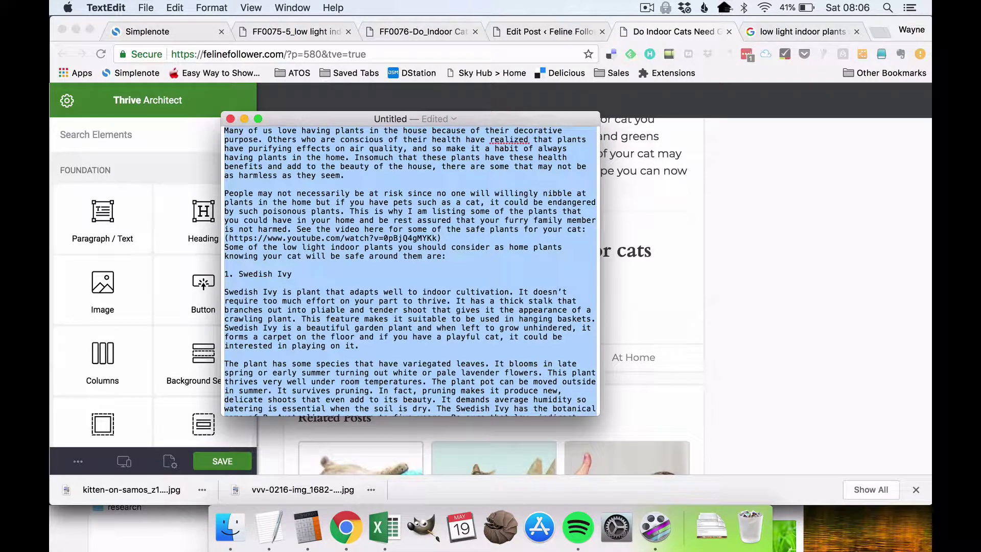
key(super+x)
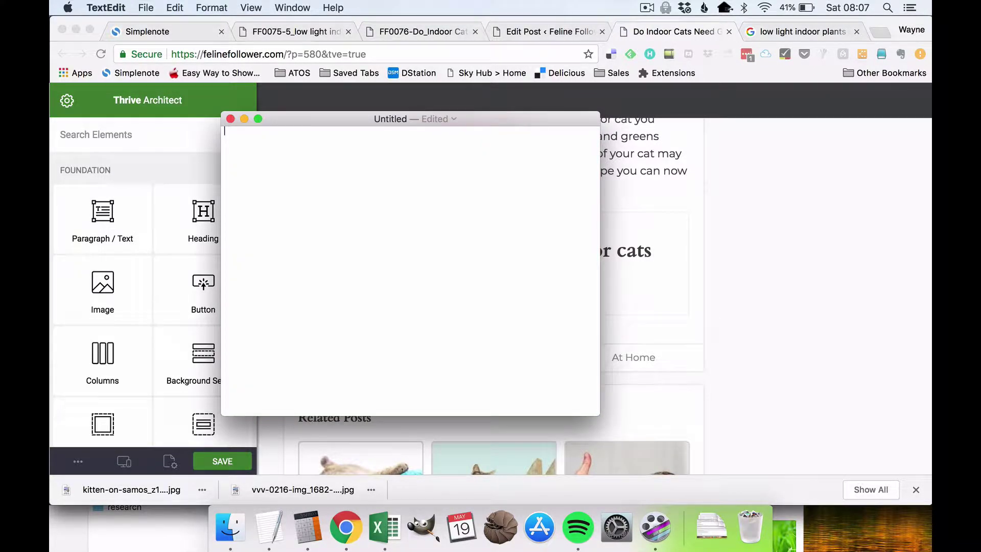
- Return to the post in Chrome and paste the article body on a new line under the "5 low light indoor plants safe for cats" heading
click(768, 197)
click(521, 297)
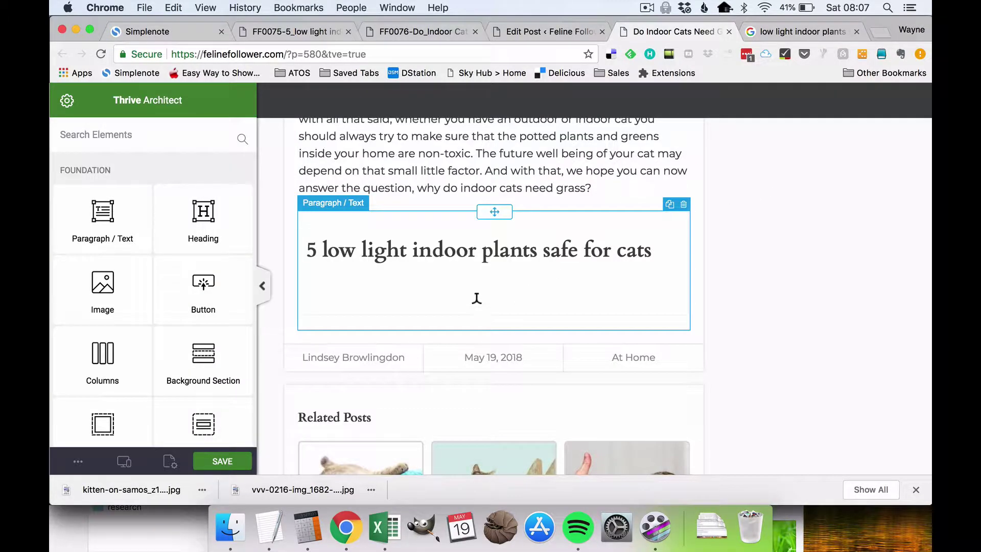
key(Return)
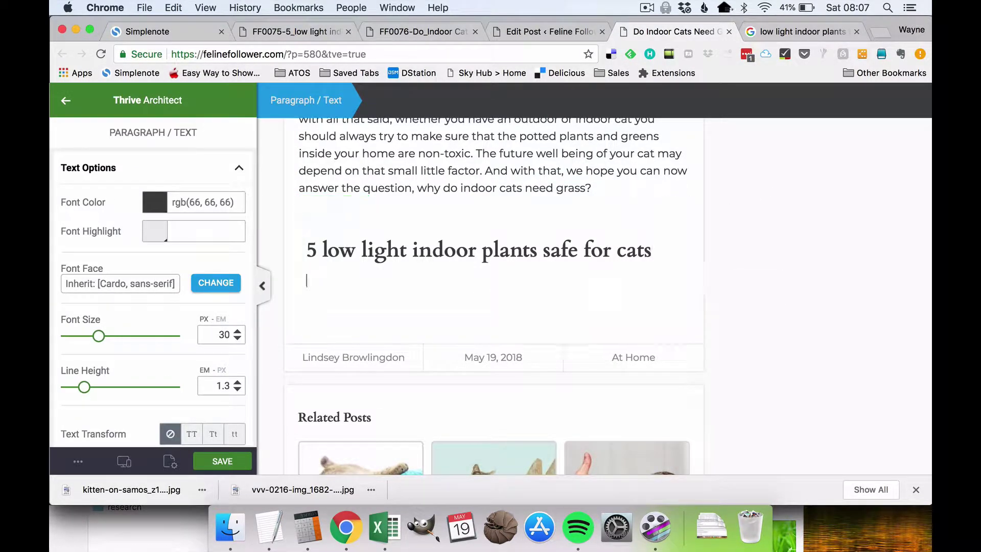
key(super+v)
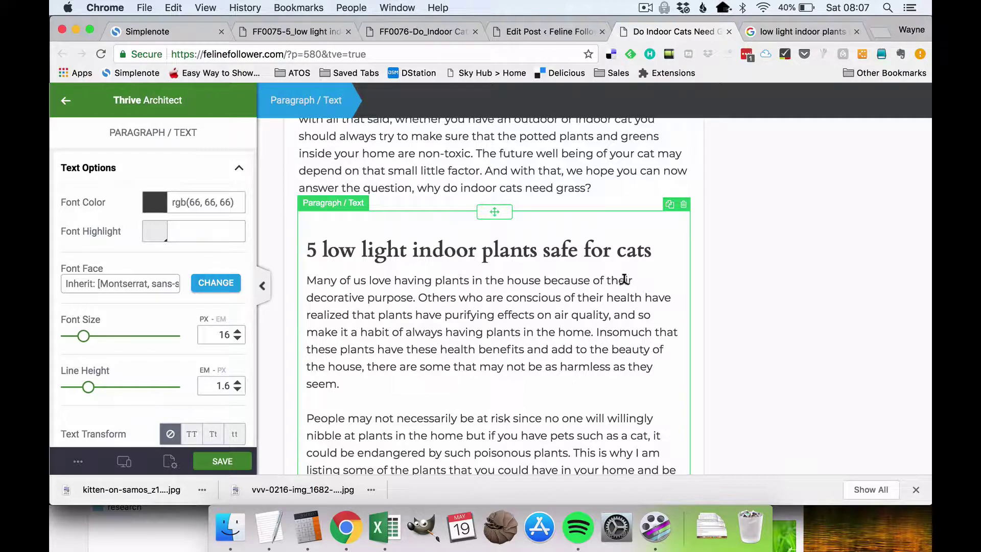
click(573, 393)
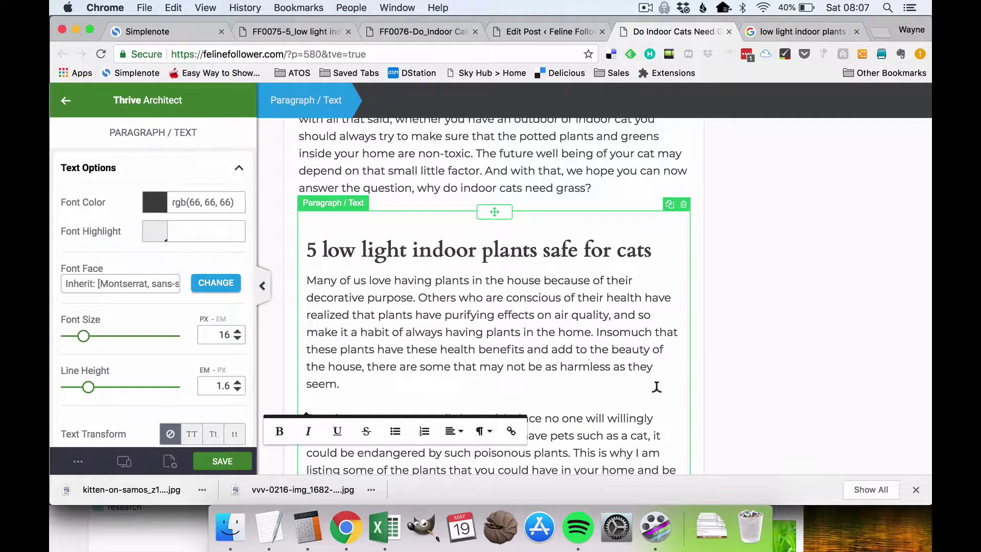
click(741, 345)
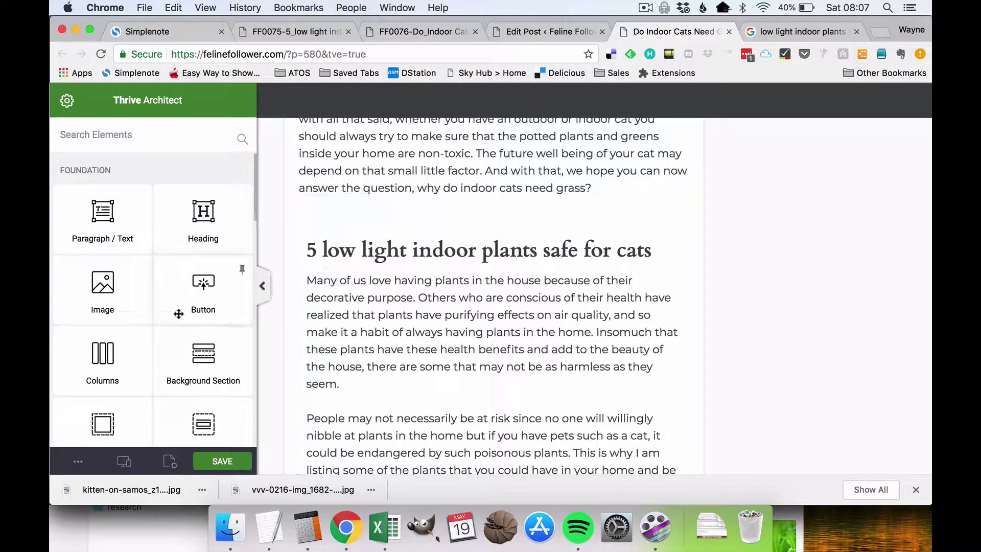
- Add an image element at the start of the pasted article, start a file upload, and select the FF0075 image in Finder's low-res folder
drag(122, 296, 406, 281)
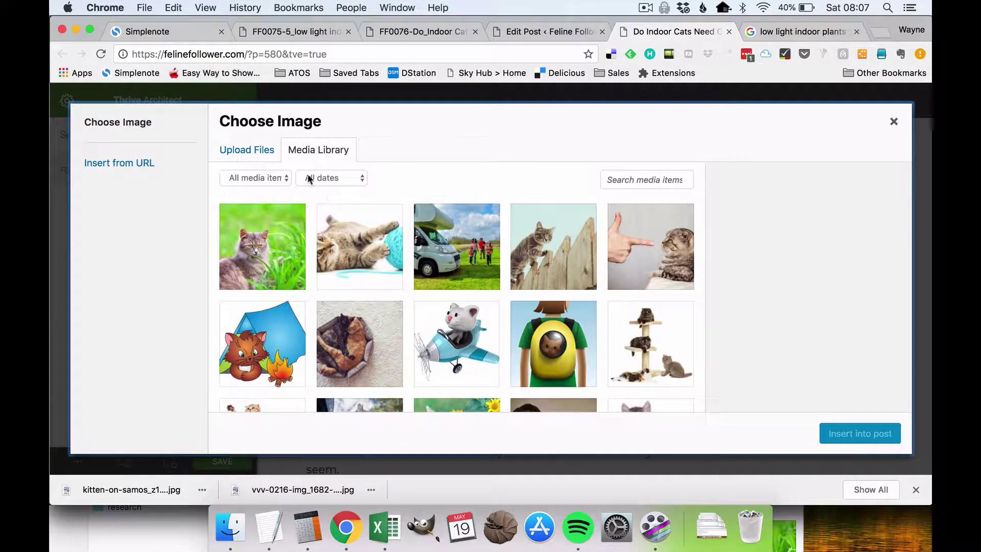
click(249, 154)
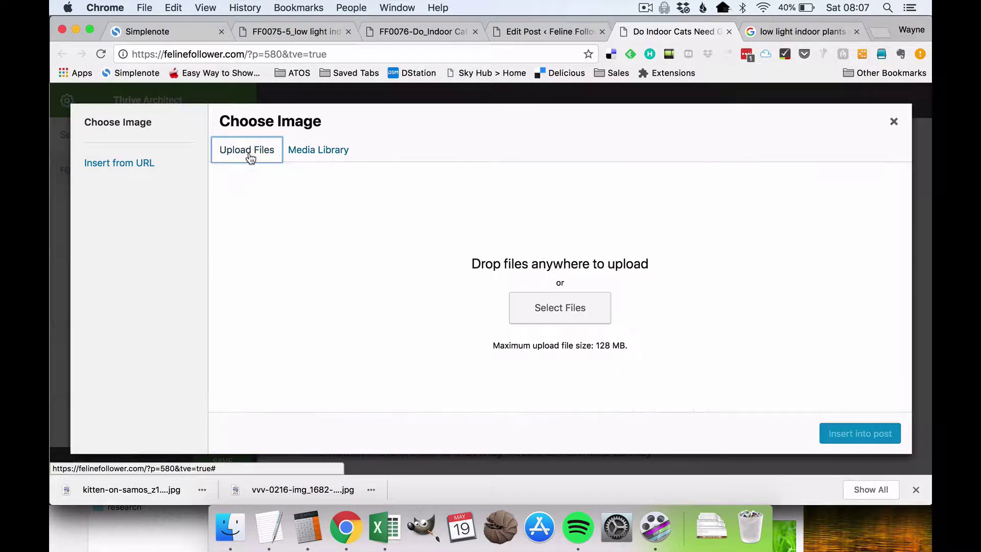
key(super+Tab)
key(super+Tab)
key(super+Tab)
key(super+Tab)
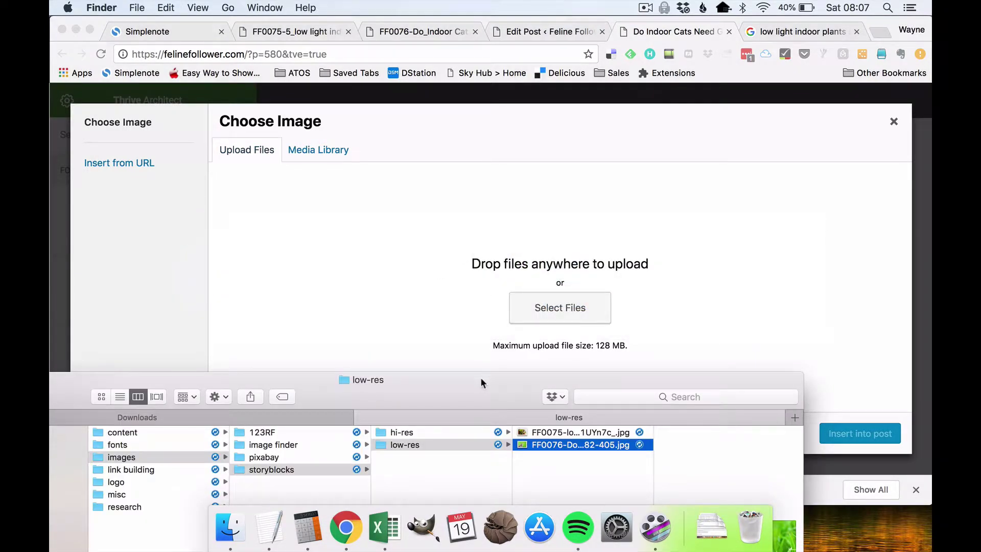
drag(480, 381, 468, 275)
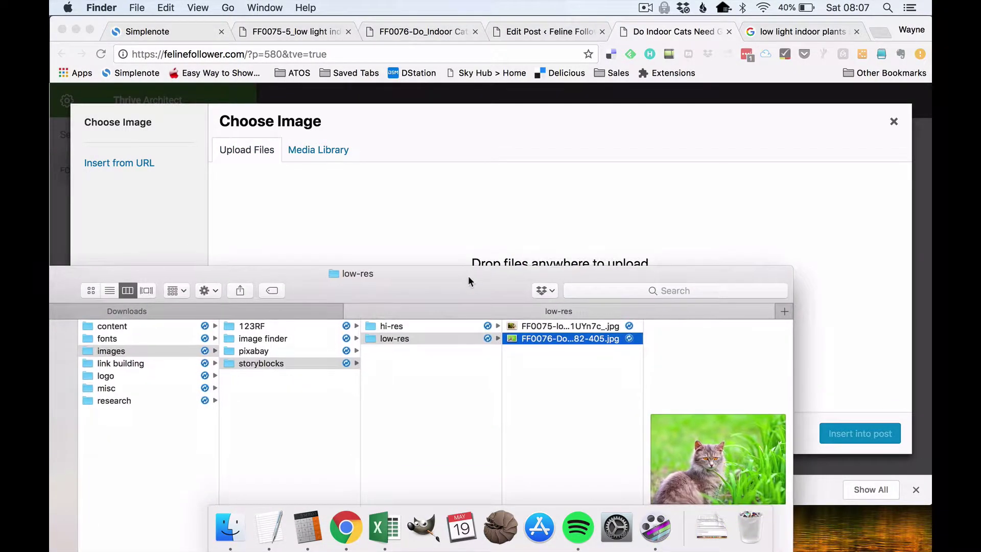
click(531, 330)
- Check the FF0075 row in the Excel article tracker to verify that the selected image file matches the article
key(super+Tab)
key(super+Tab)
key(super+Tab)
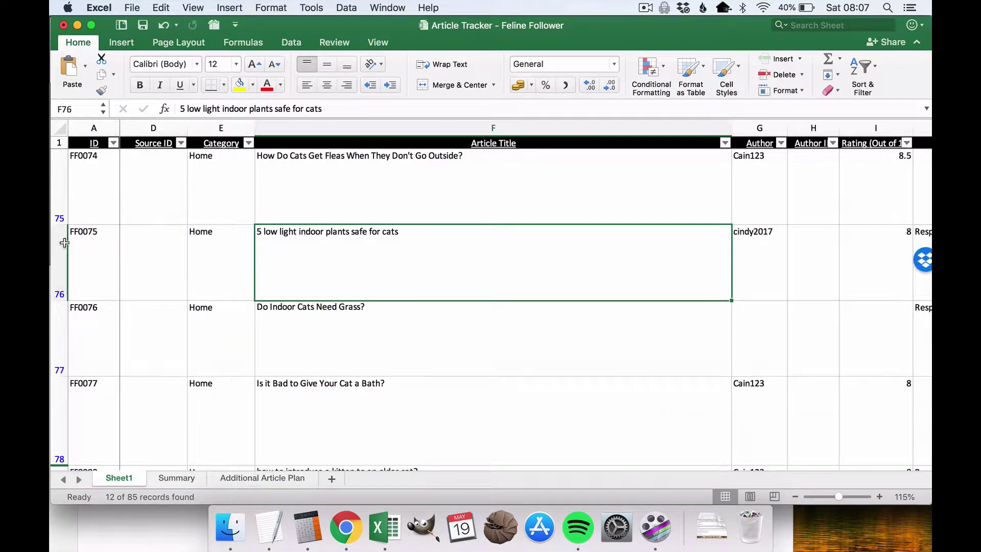
click(65, 242)
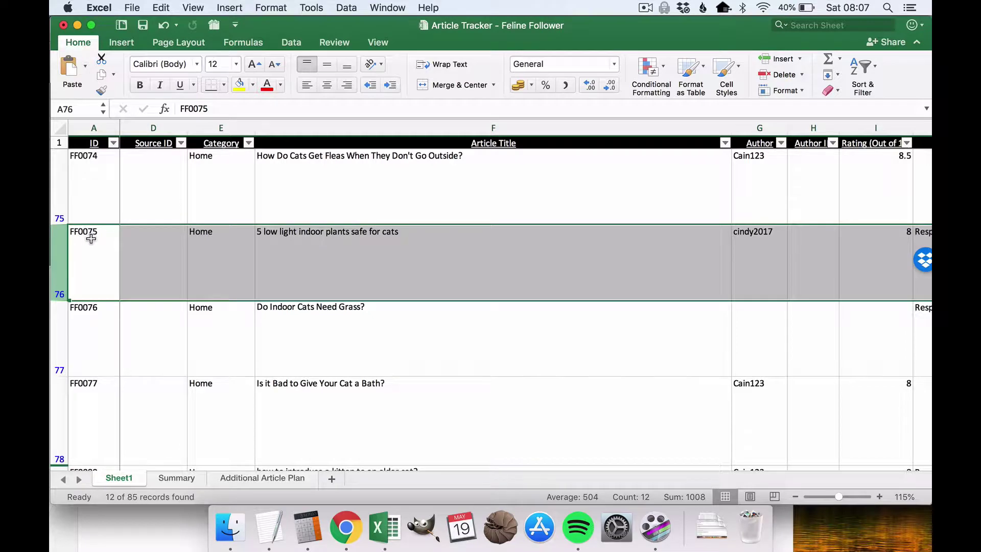
key(super+Tab)
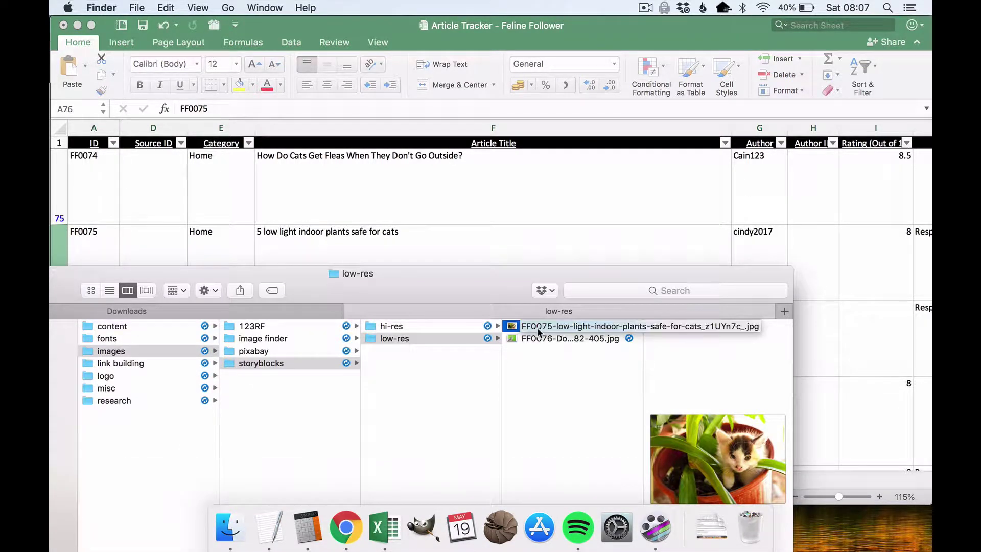
- Upload FF0075-low-light-indoor-plants-safe-for-cats_z1UYn7c_.jpg from Finder to the media library in Chrome
key(super+Tab)
key(super+Tab)
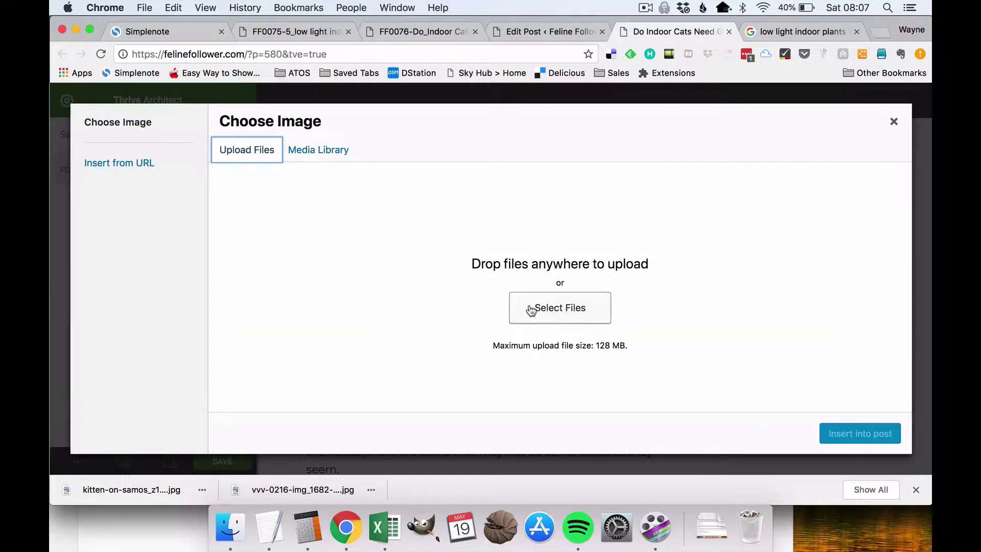
key(super+Tab)
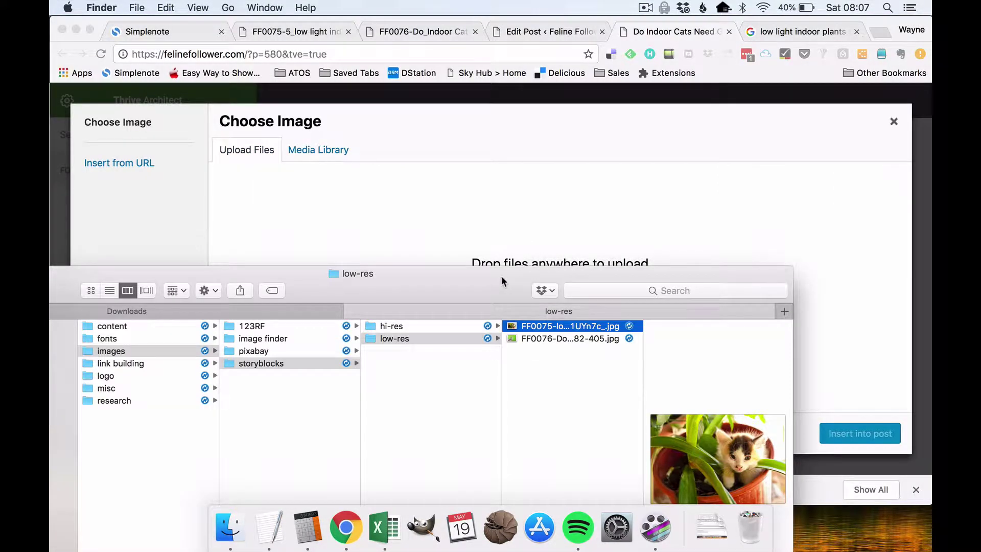
drag(501, 275, 673, 383)
drag(702, 434, 654, 296)
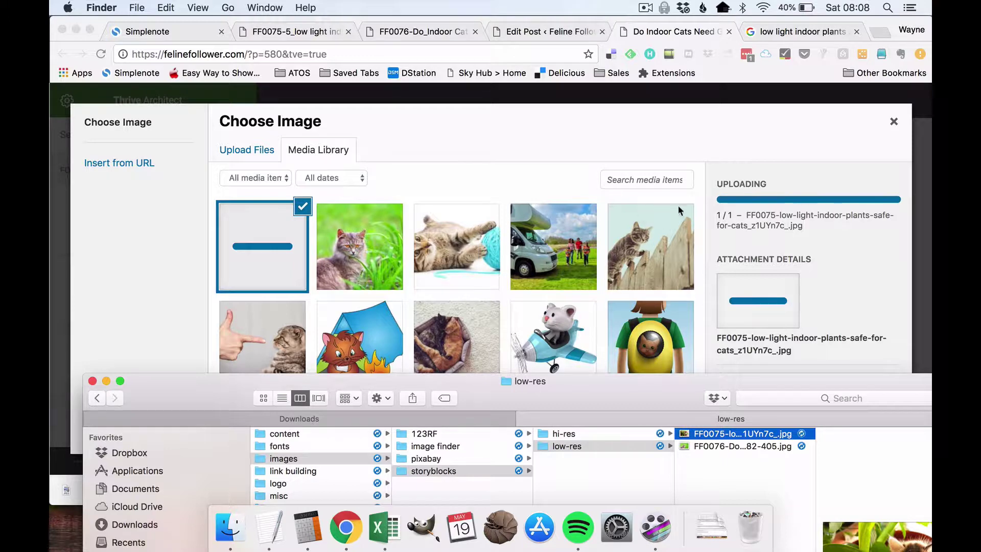
click(780, 167)
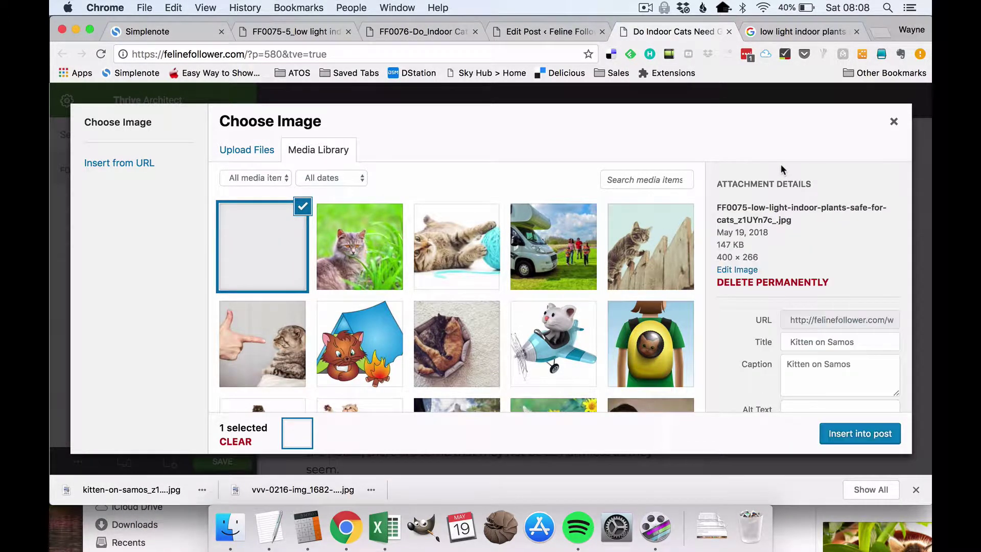
- Clear the title and caption "Kitten on Samos" from the uploaded image's attachment details
scroll(824, 213, down, 5)
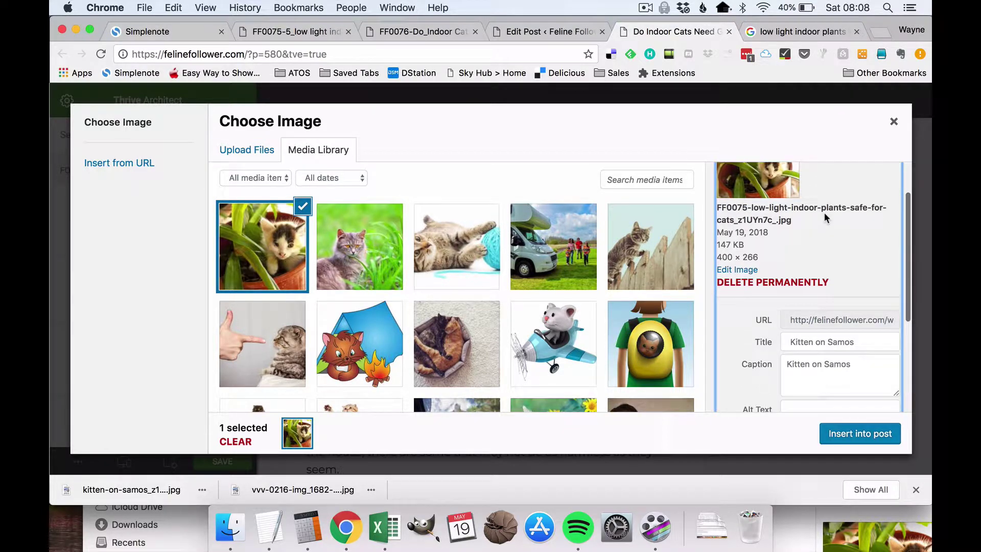
click(828, 259)
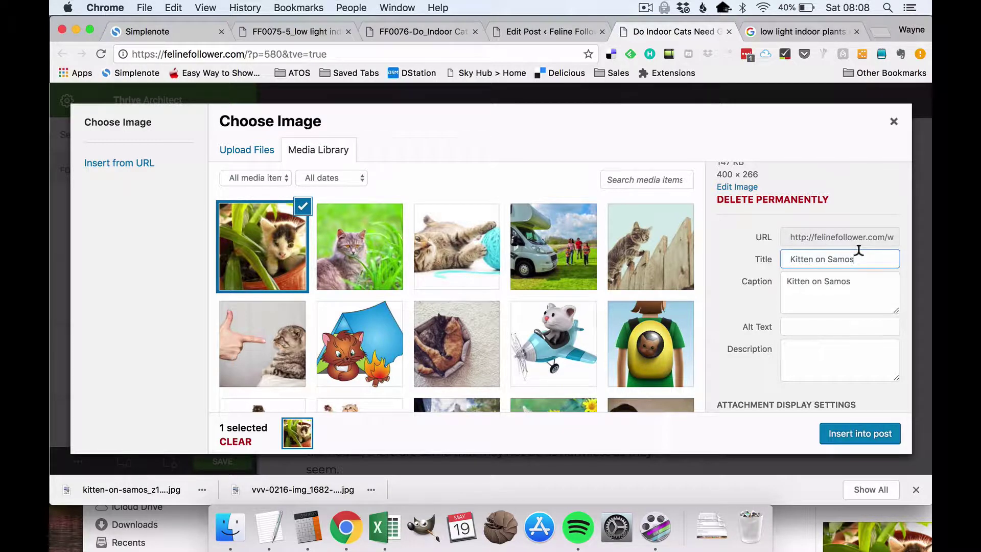
key(super+a)
key(BackSpace)
key(Tab)
key(super+a)
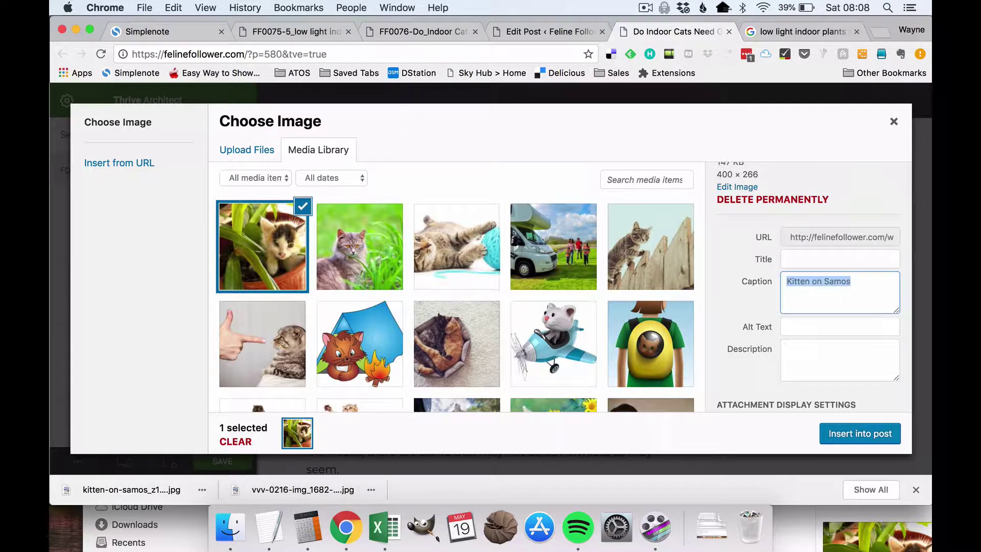
key(BackSpace)
- Switch to the Excel article tracker and copy the FF0075 keyword "low light indoor plants safe for cats"
key(super+Tab)
key(super+Tab)
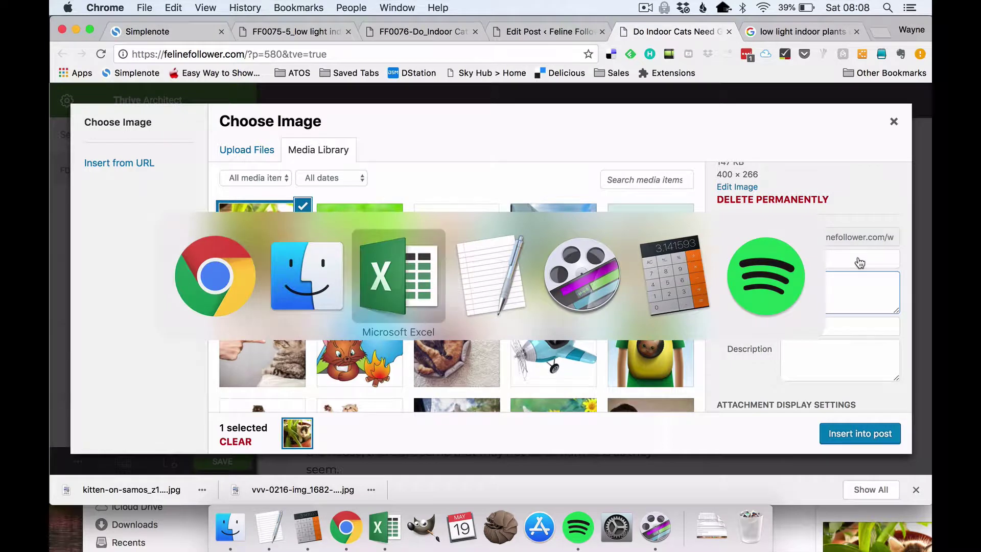
key(Right)
key(Right)
key(Right)
key(Right)
key(Right)
key(Right)
key(Right)
key(Right)
key(Right)
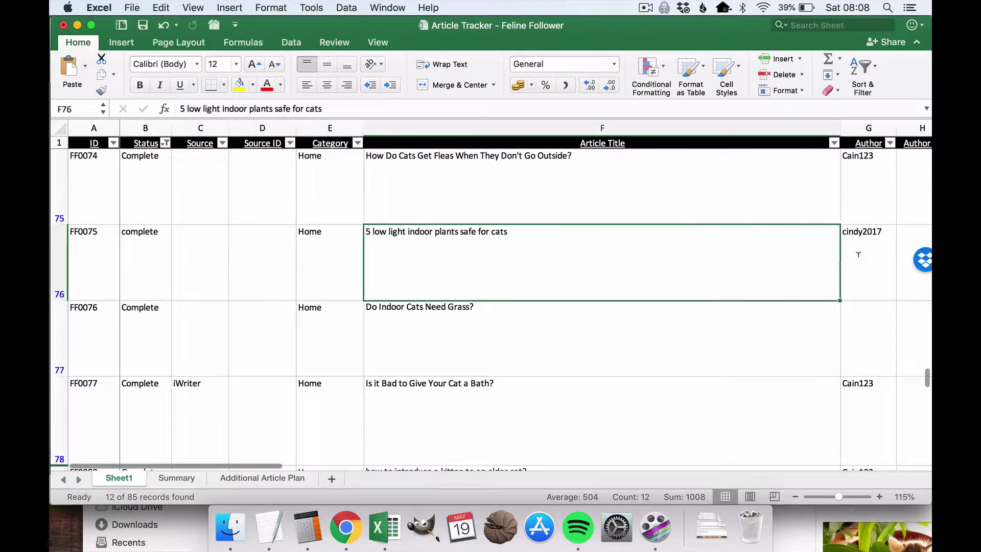
key(Right)
key(Right)
key(Right)
key(Left)
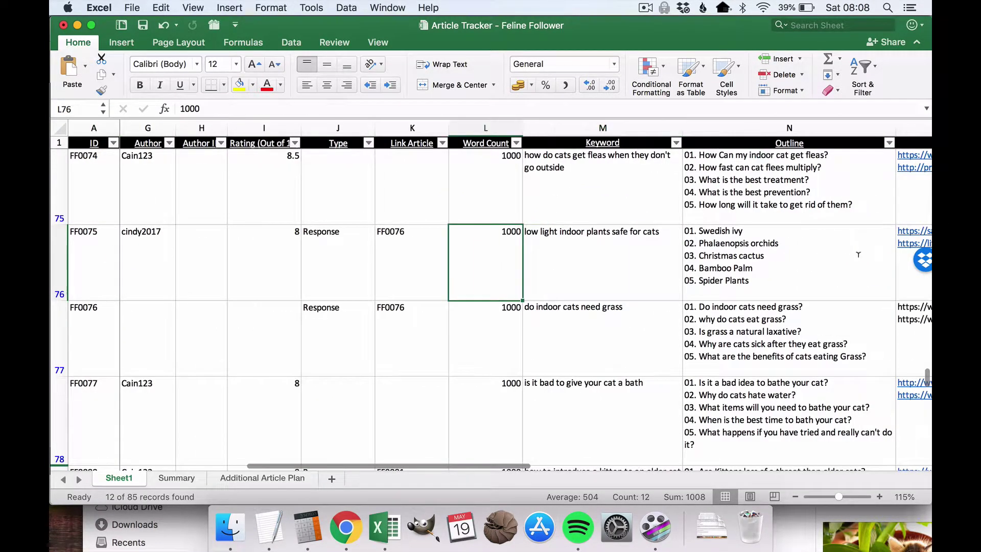
key(Right)
key(super+c)
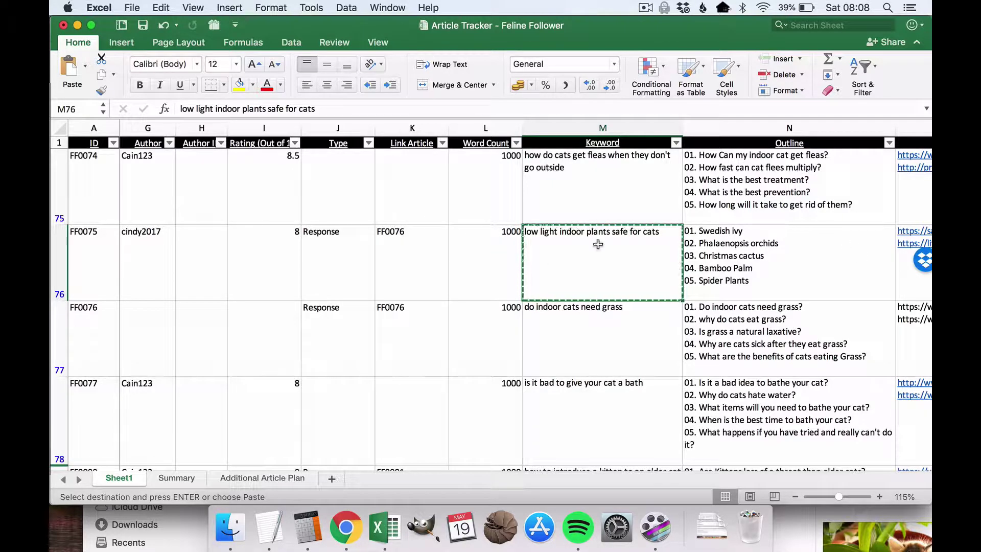
- Back in Chrome, set the image's title and alt text to "low light indoor plants safe for cats"
key(super+Tab)
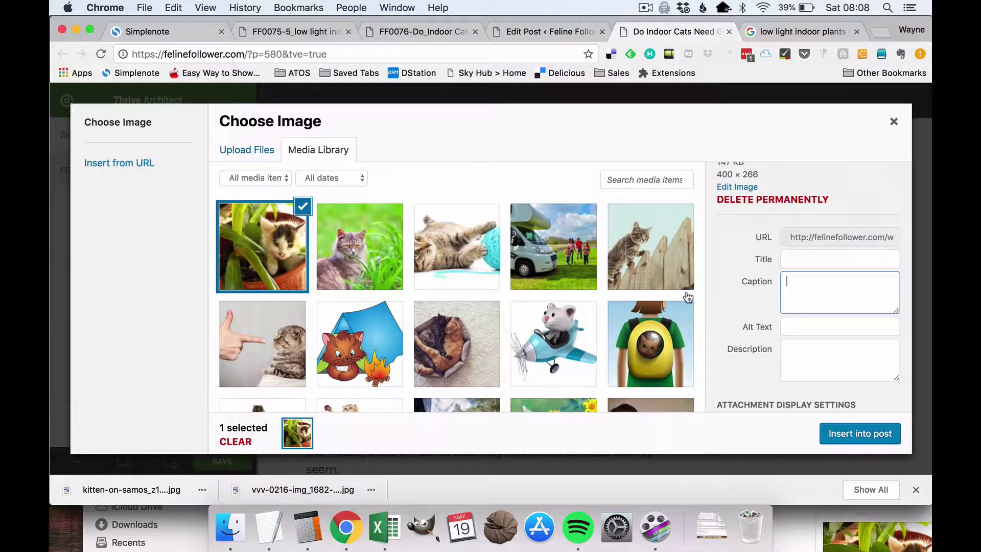
click(799, 256)
key(super+v)
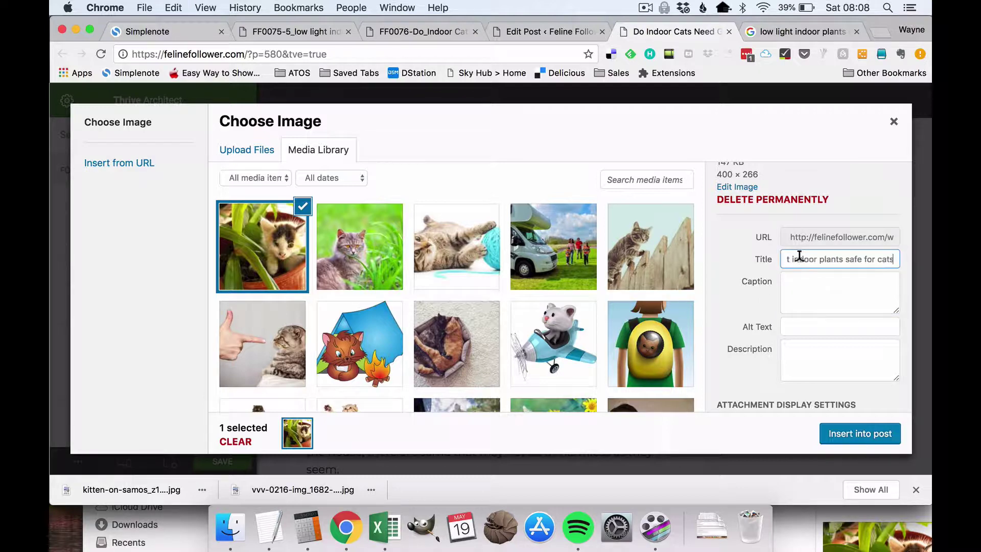
click(813, 282)
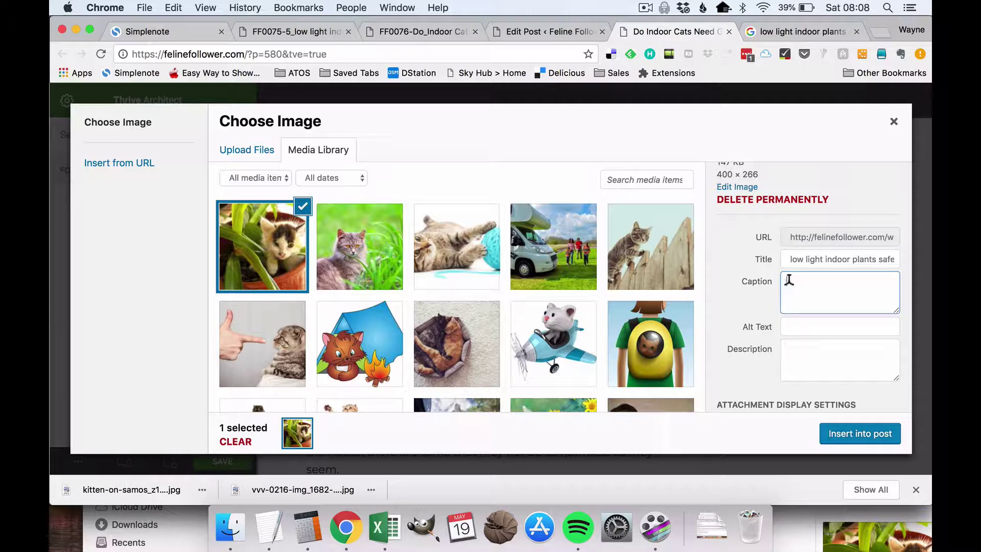
click(788, 325)
key(super+v)
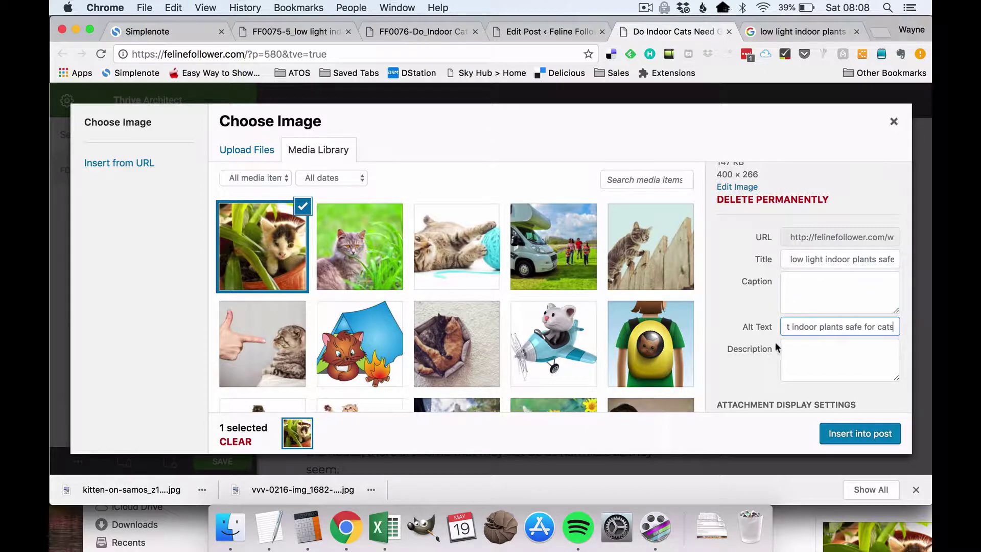
- Set the image's description to "low light indoor plants safe for cats" and insert the image into the post
click(788, 348)
key(super+v)
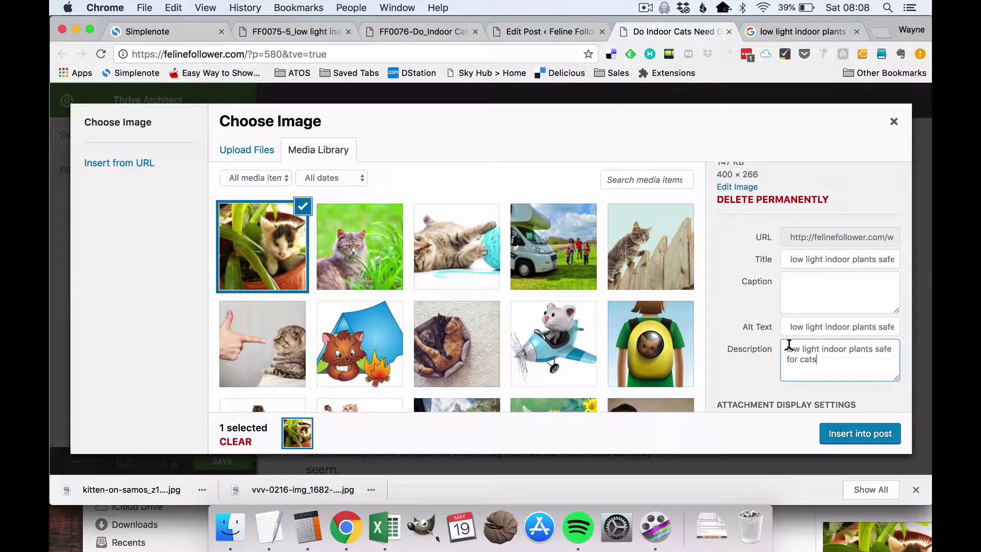
click(839, 434)
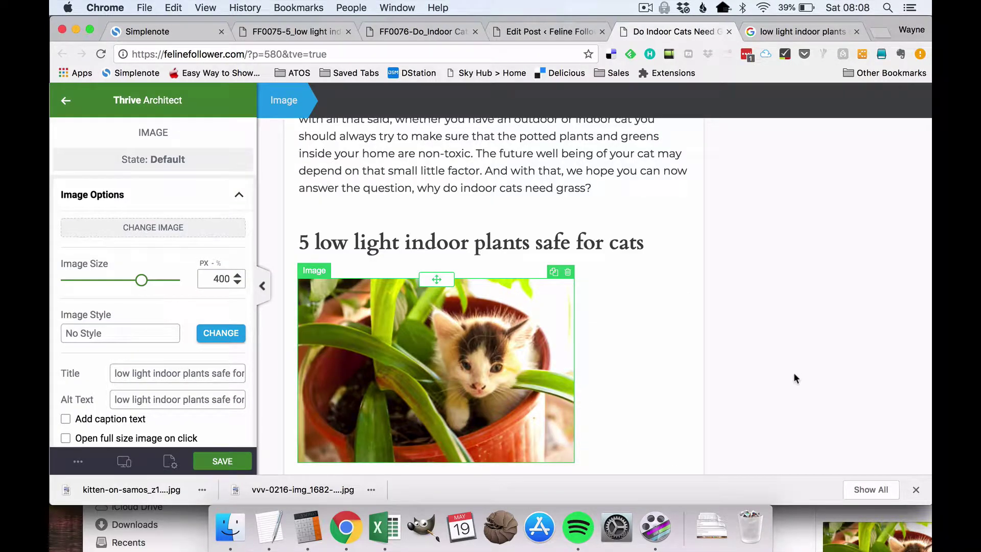
click(780, 362)
- Review the inserted kitten image and the opening paragraphs beneath the "5 low light indoor plants safe for cats" heading
scroll(781, 361, down, 5)
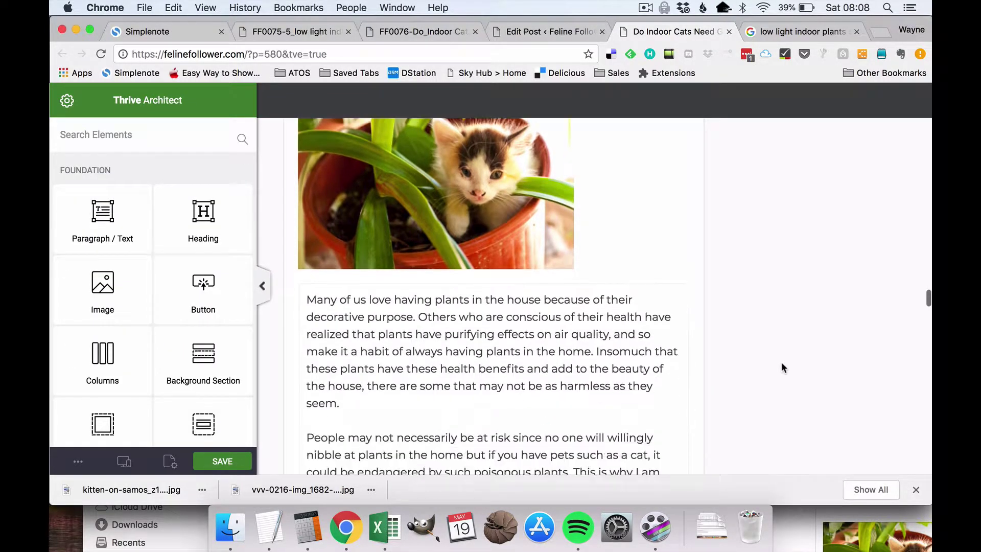
scroll(781, 366, up, 3)
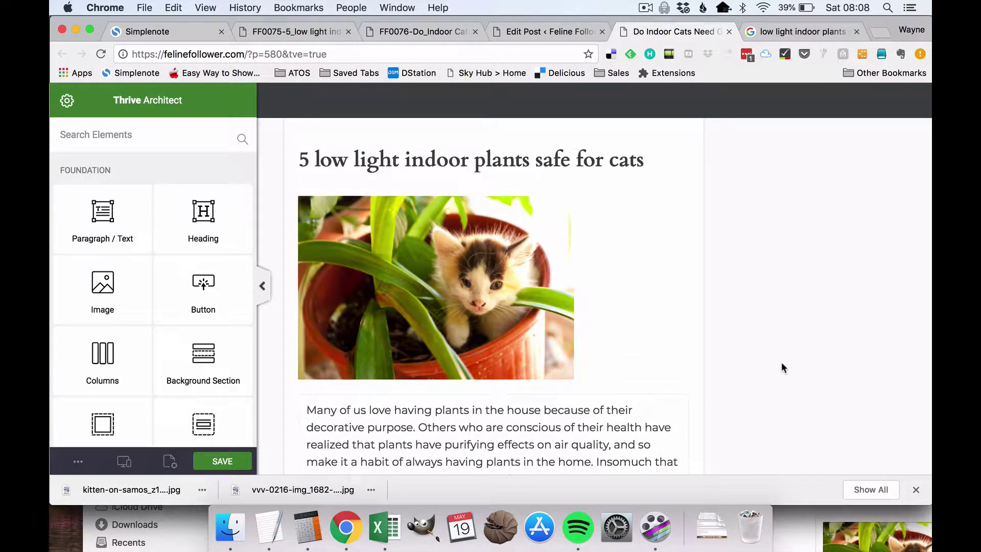
scroll(833, 367, down, 3)
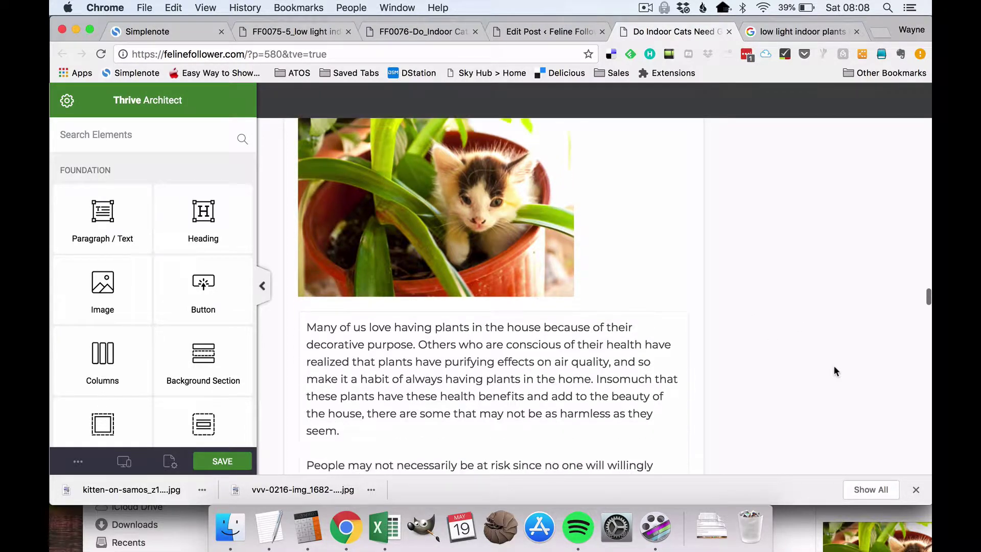
scroll(834, 367, down, 6)
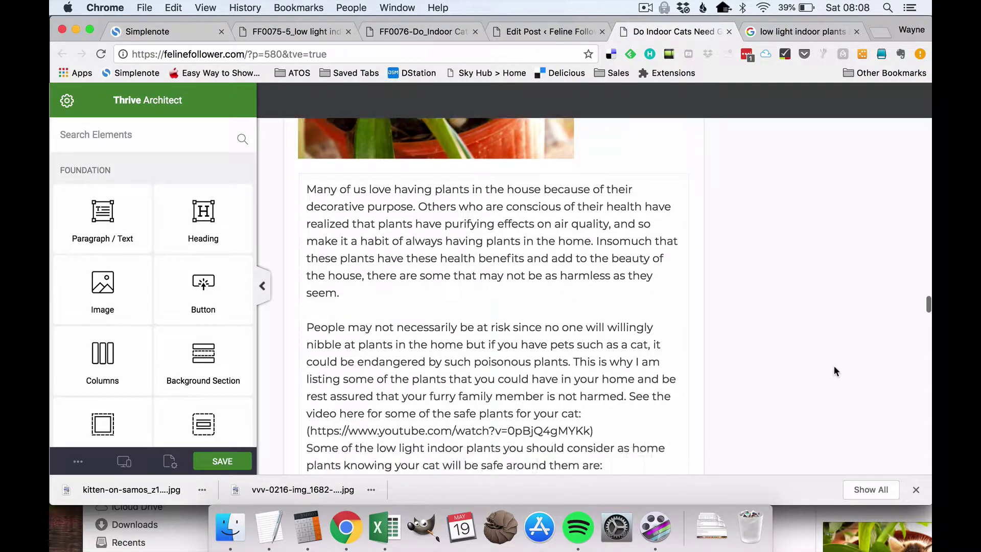
scroll(833, 368, up, 7)
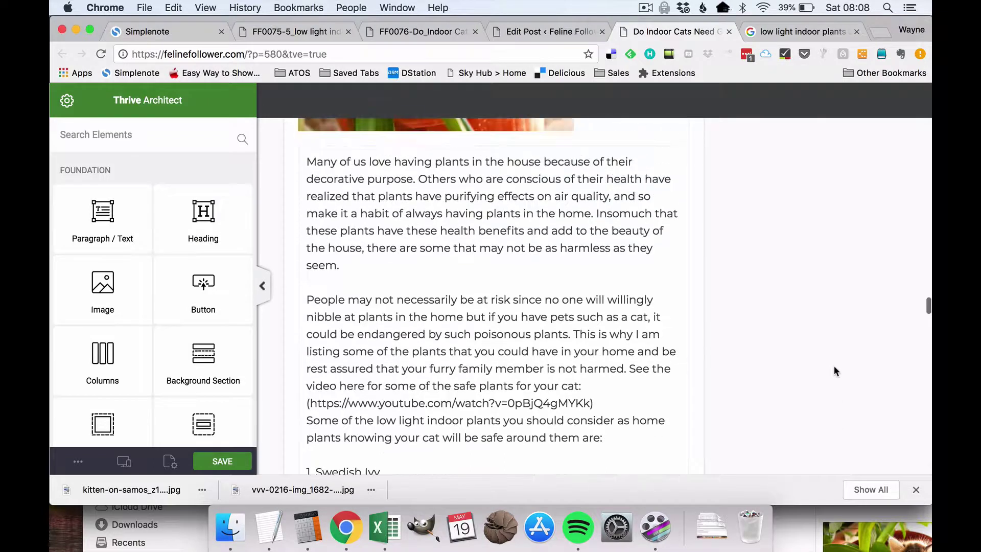
scroll(835, 371, up, 3)
scroll(836, 371, down, 6)
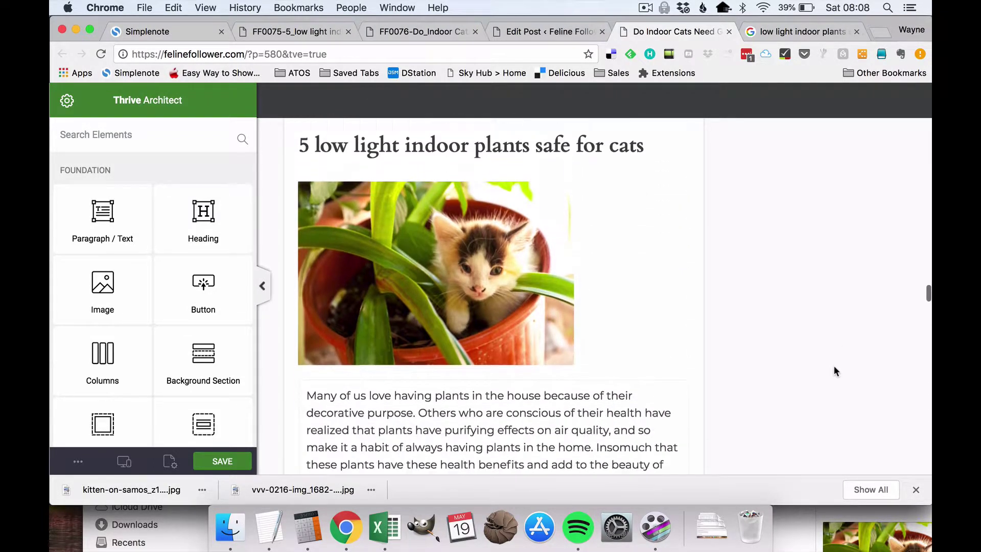
scroll(834, 367, down, 1)
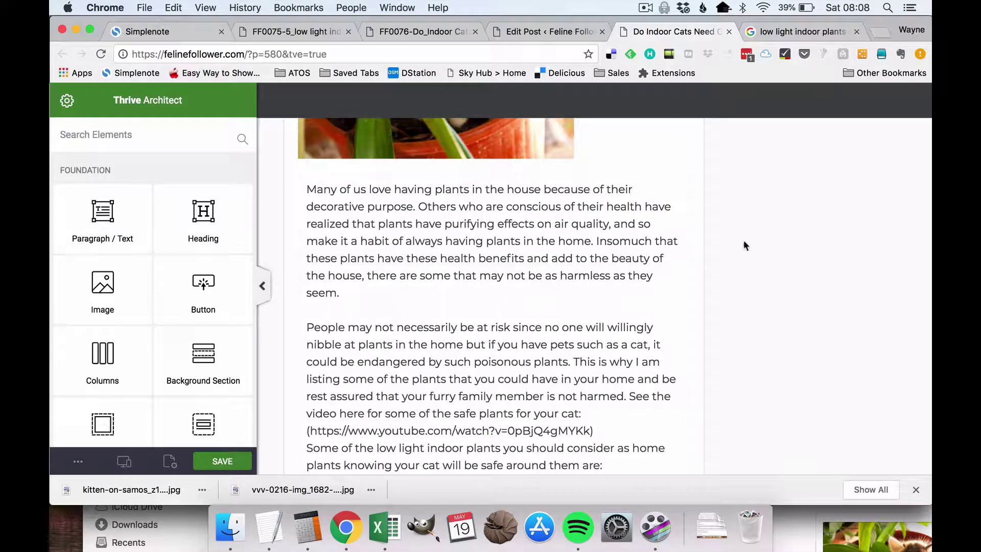
- Split the article's opening paragraph so that a new paragraph begins at "Others who are conscious of their health"
click(419, 206)
key(Return)
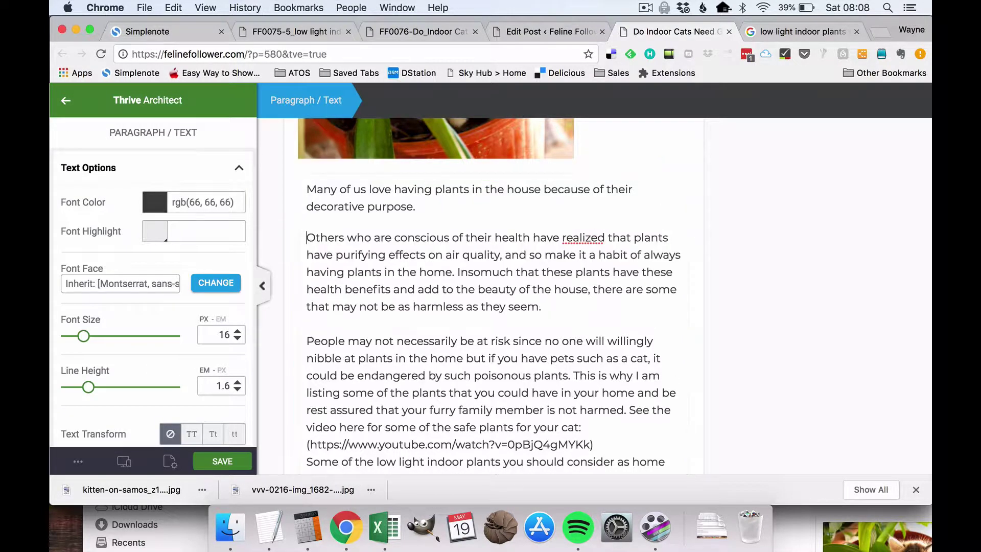
key(Down)
key(Down)
key(Down)
key(Up)
key(Up)
key(Up)
key(Up)
key(Up)
scroll(482, 244, down, 3)
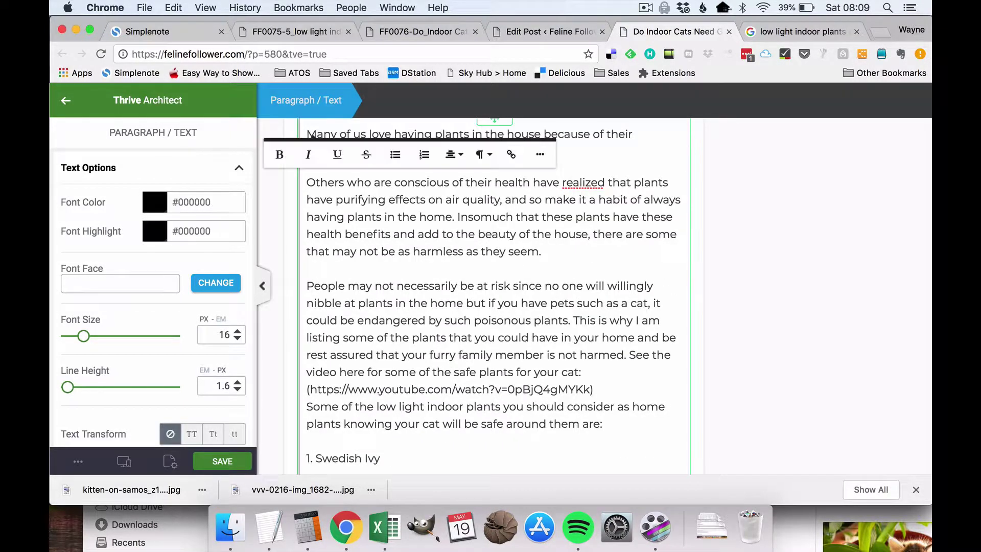
click(750, 199)
scroll(750, 198, up, 5)
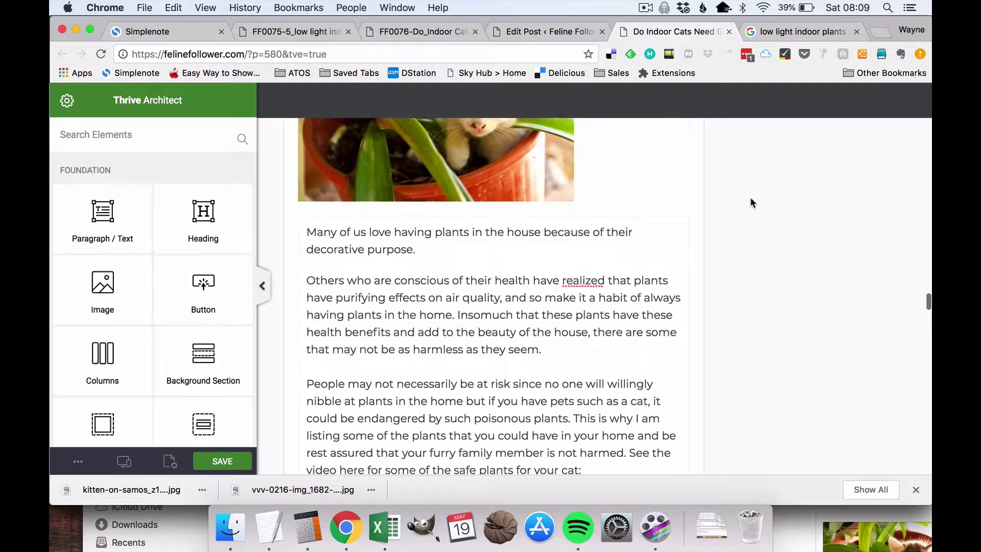
- Add the line "Introduction" above the paragraph that begins "Many of us love having plants"
click(336, 327)
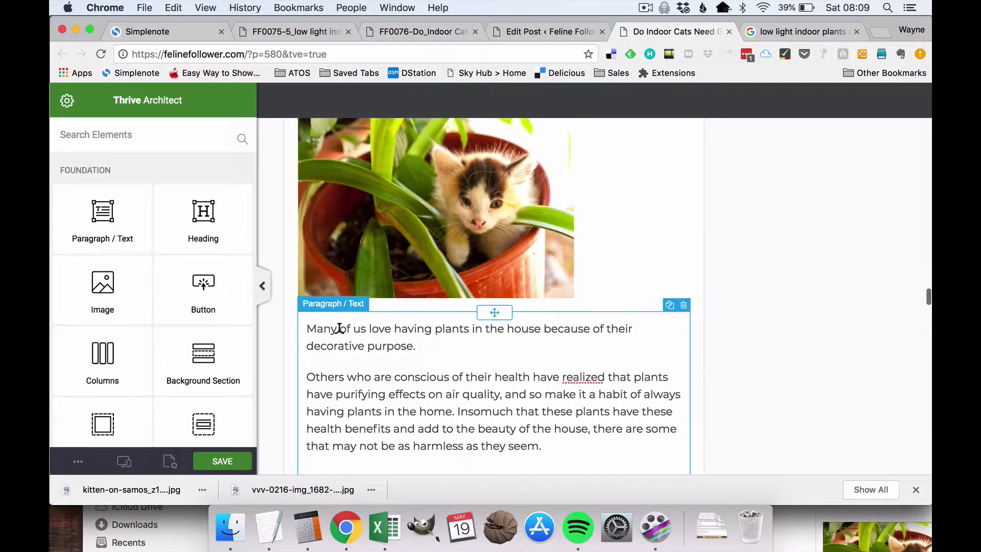
click(308, 328)
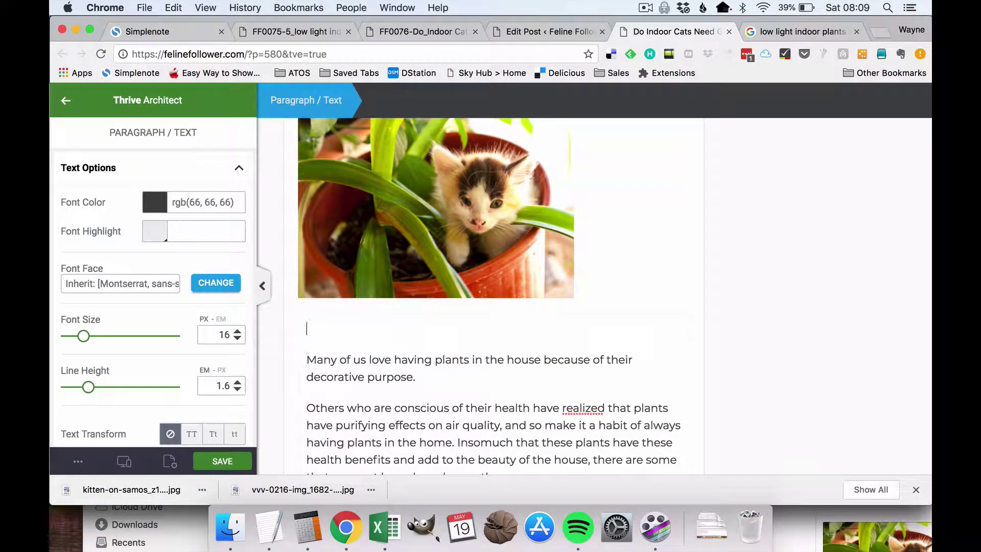
text(Introduction)
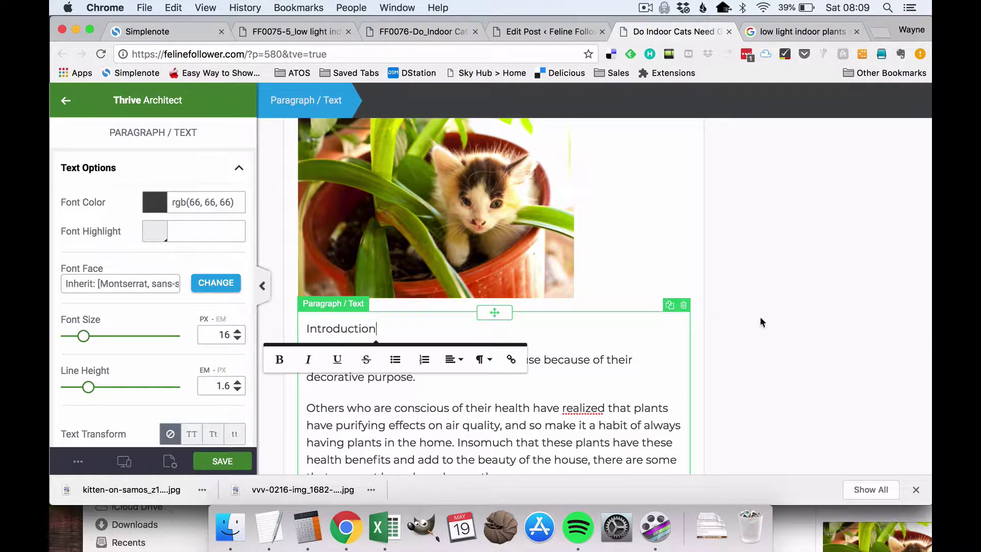
- Format the "Introduction" line as a subheading
click(762, 322)
click(358, 327)
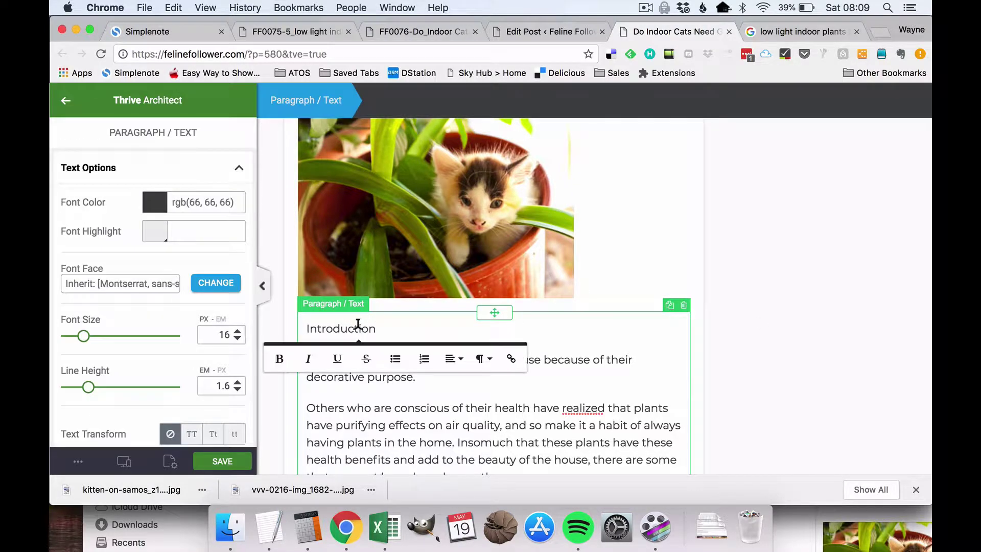
click(480, 358)
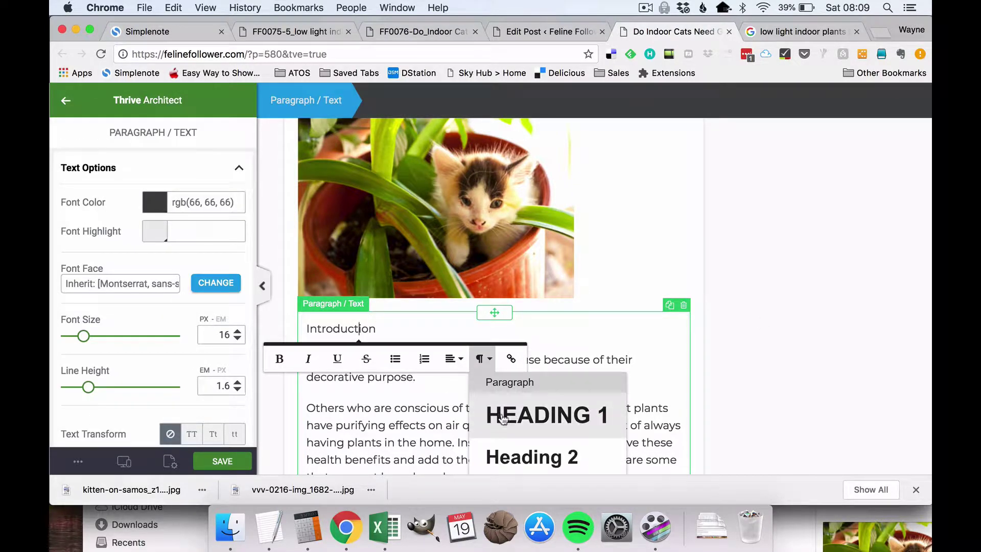
click(798, 353)
scroll(796, 351, down, 5)
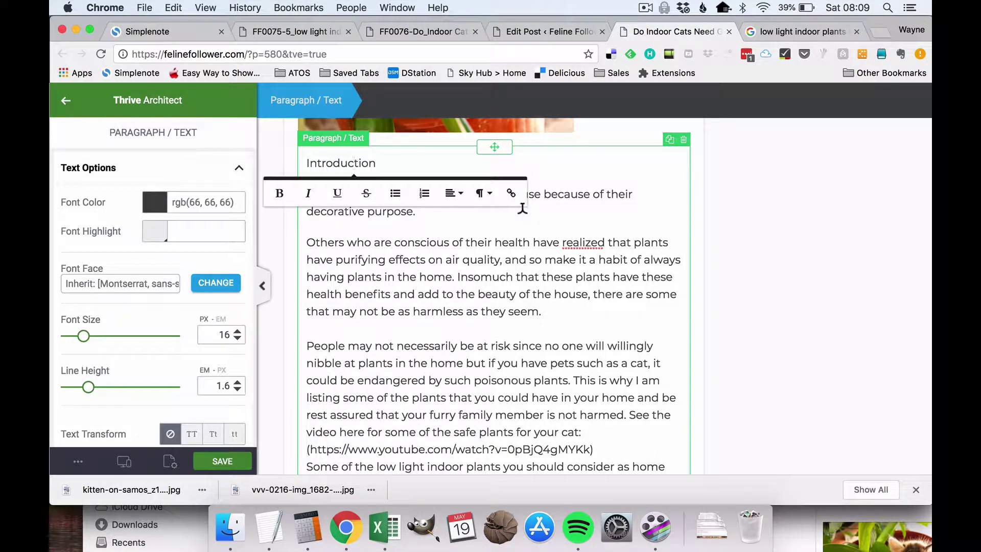
click(483, 193)
click(500, 323)
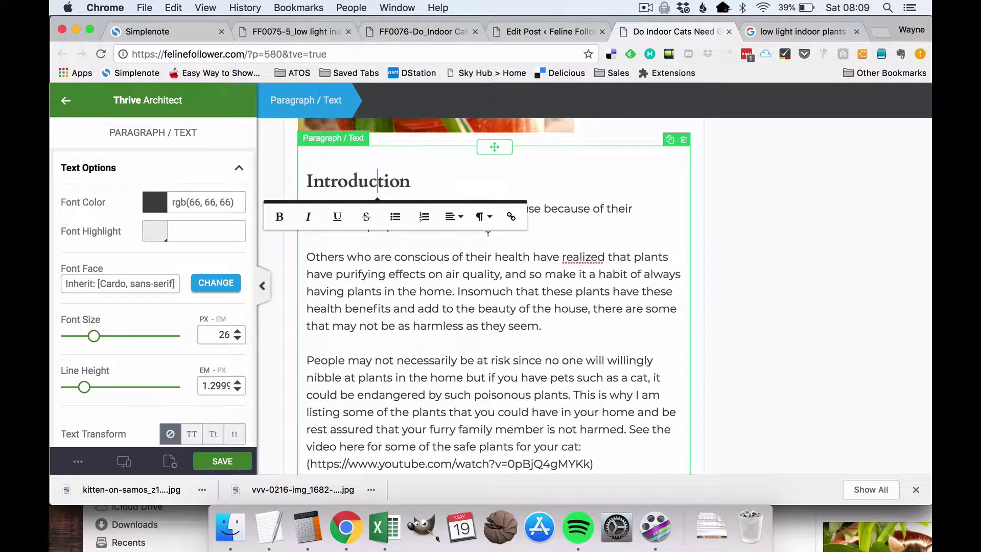
click(754, 236)
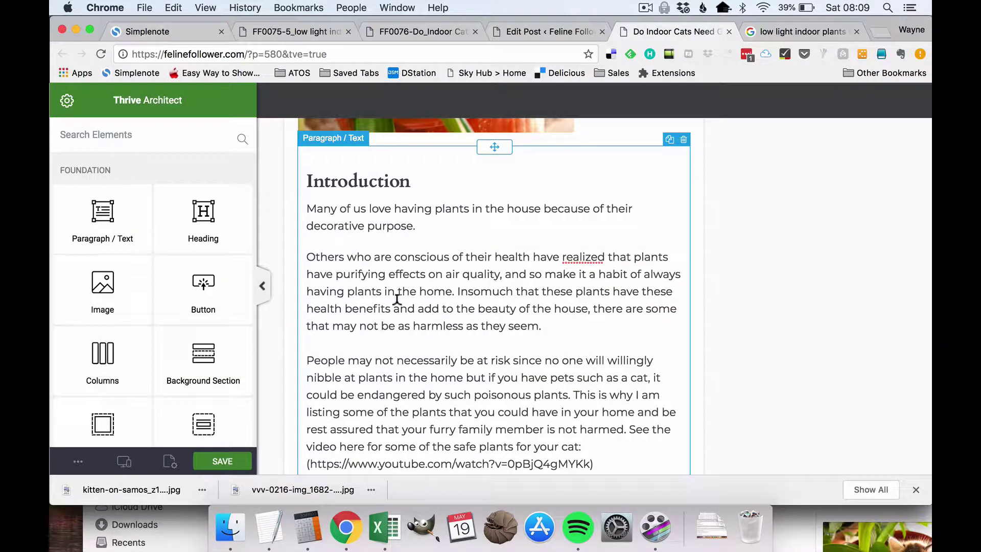
- Split the second introduction paragraph so that a new paragraph begins at "Insomuch that these plants"
click(457, 291)
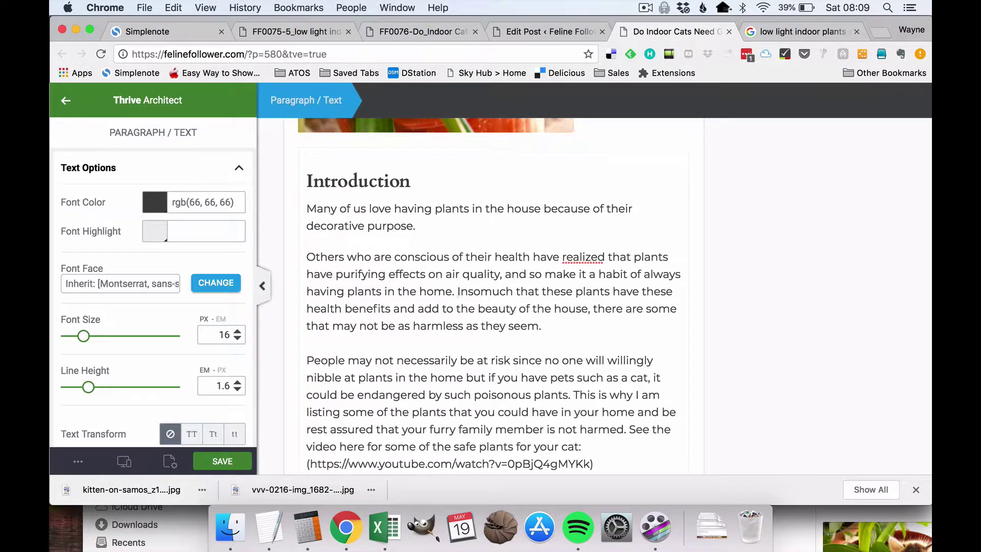
key(Return)
click(766, 229)
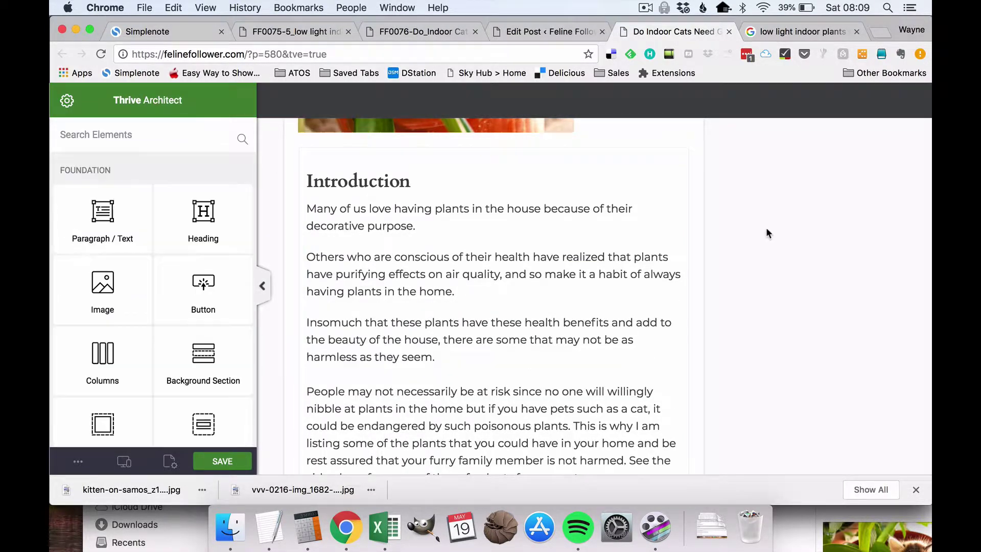
- Look through the numbered plant sections from Swedish Ivy to Phalaenopsis orchids, checking how their titles and text are laid out
scroll(766, 227, down, 5)
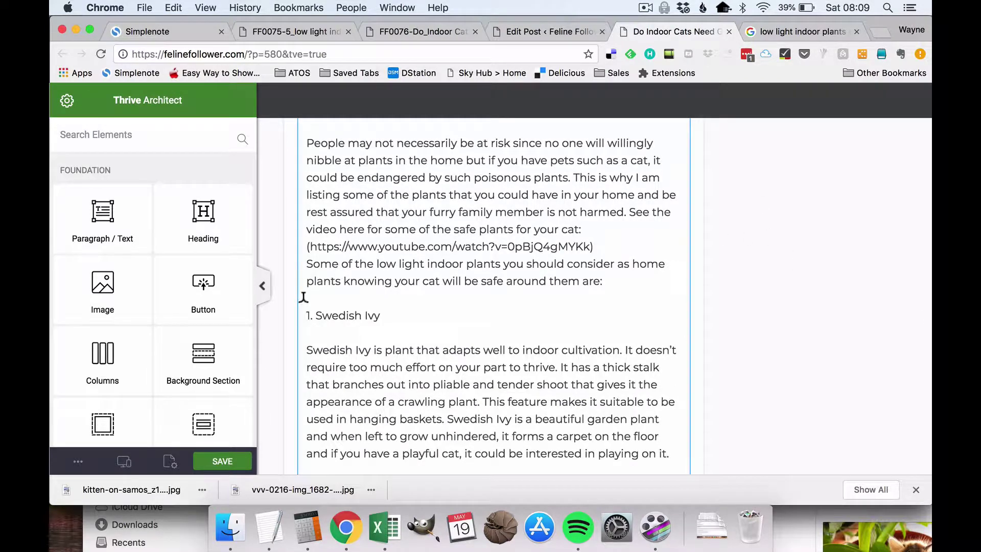
click(325, 315)
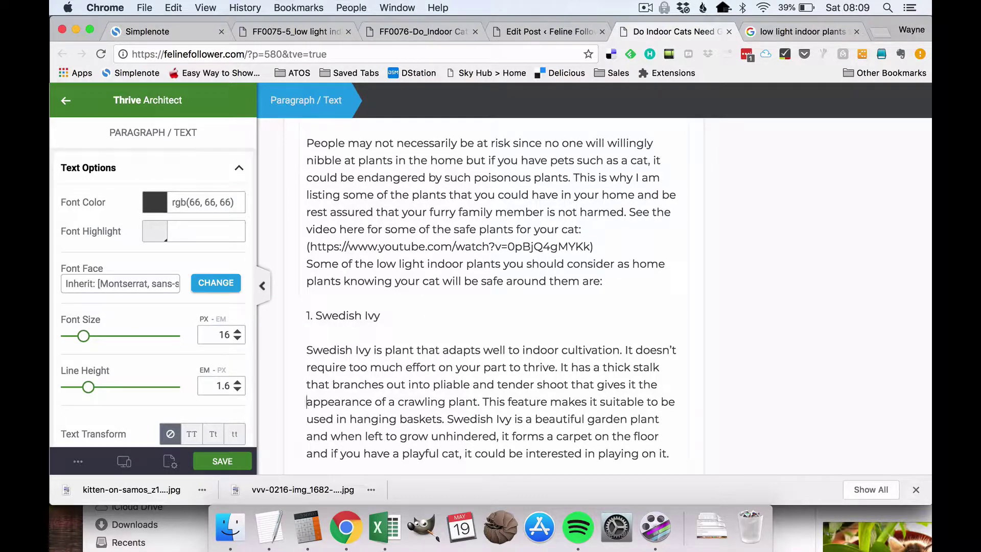
scroll(491, 296, down, 5)
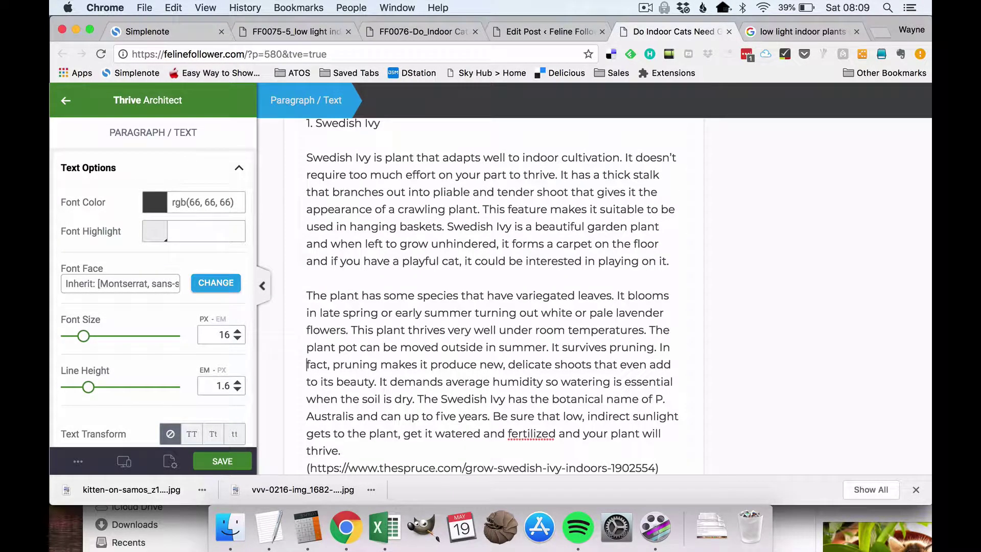
scroll(307, 416, down, 5)
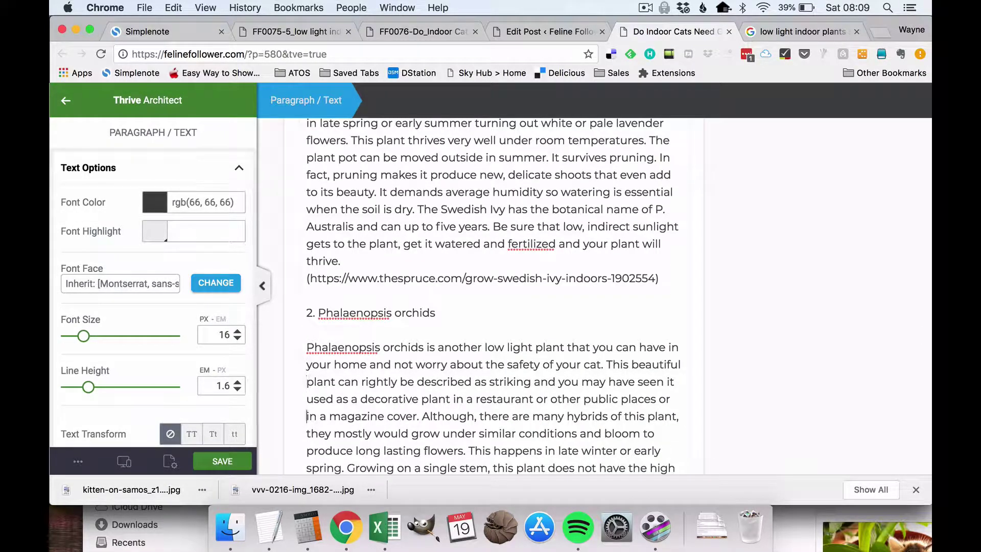
scroll(307, 433, down, 5)
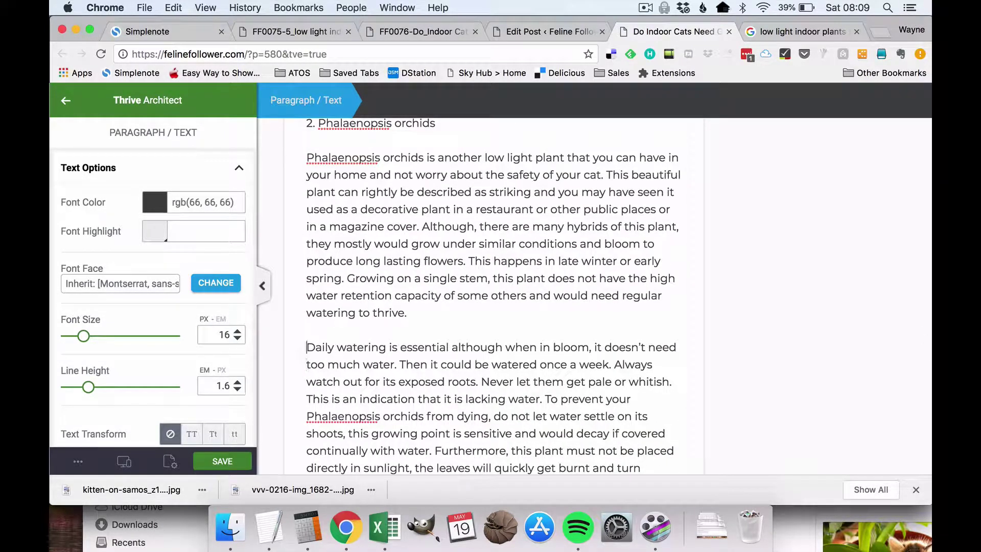
scroll(490, 296, up, 5)
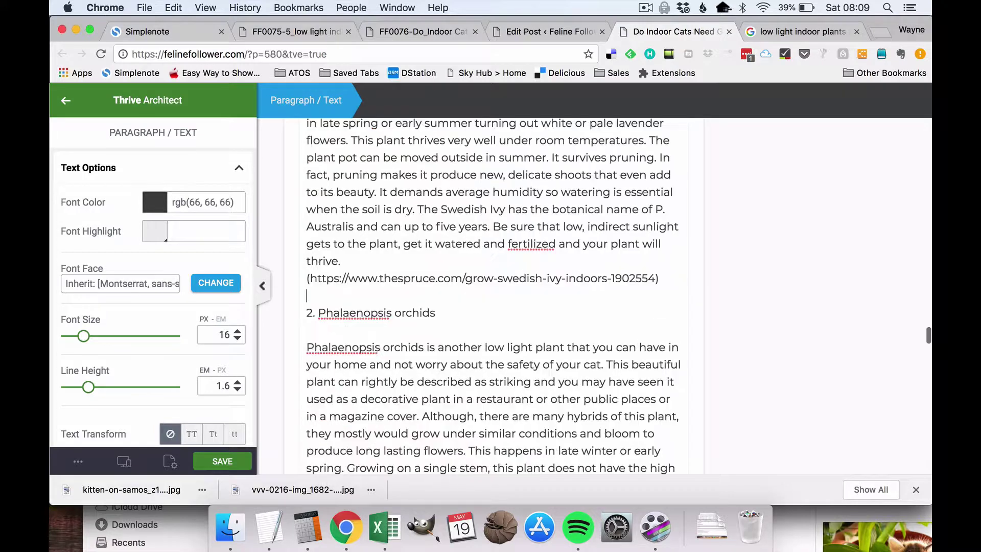
key(Up)
key(Up)
key(Up)
key(Up)
key(Up)
key(Up)
key(Up)
key(Up)
key(Up)
key(Up)
key(Up)
key(Up)
key(Up)
key(Up)
key(Up)
key(Up)
key(Up)
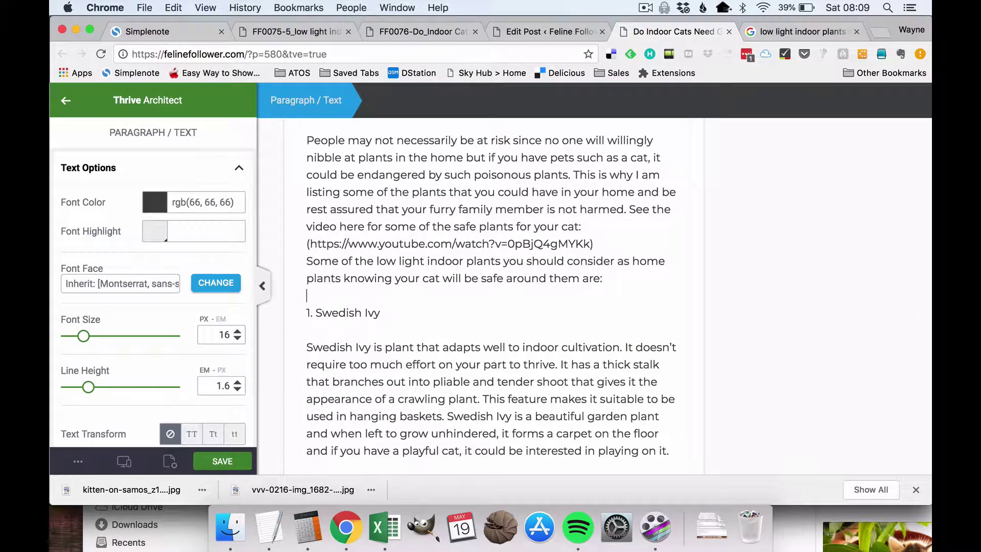
- Try formatting the "1. Swedish Ivy" line as a bulleted list and undo it
click(315, 312)
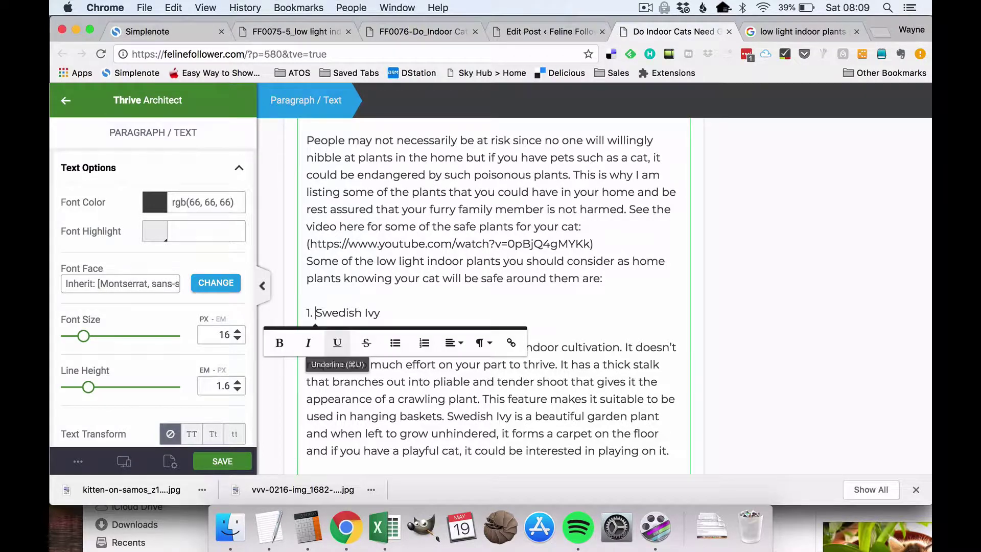
click(400, 339)
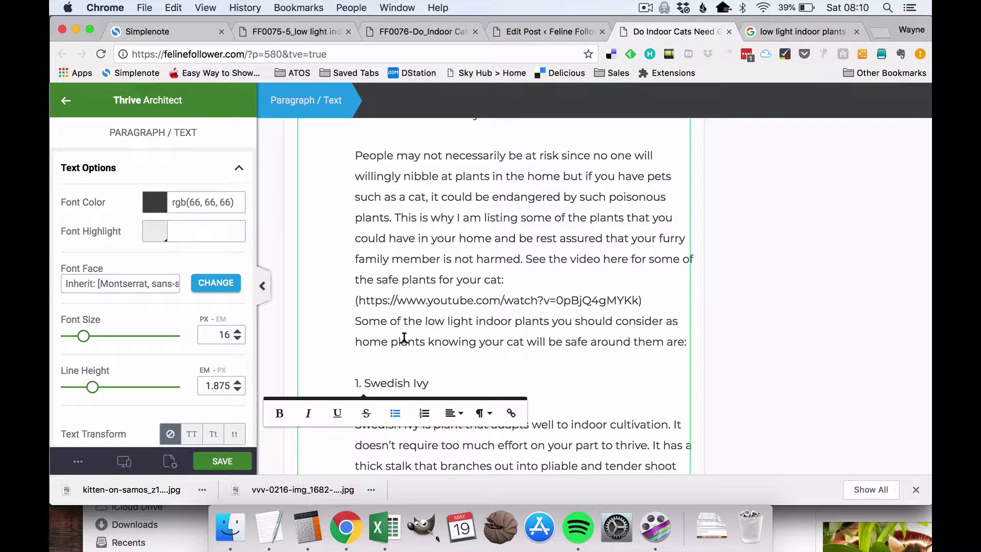
key(super+z)
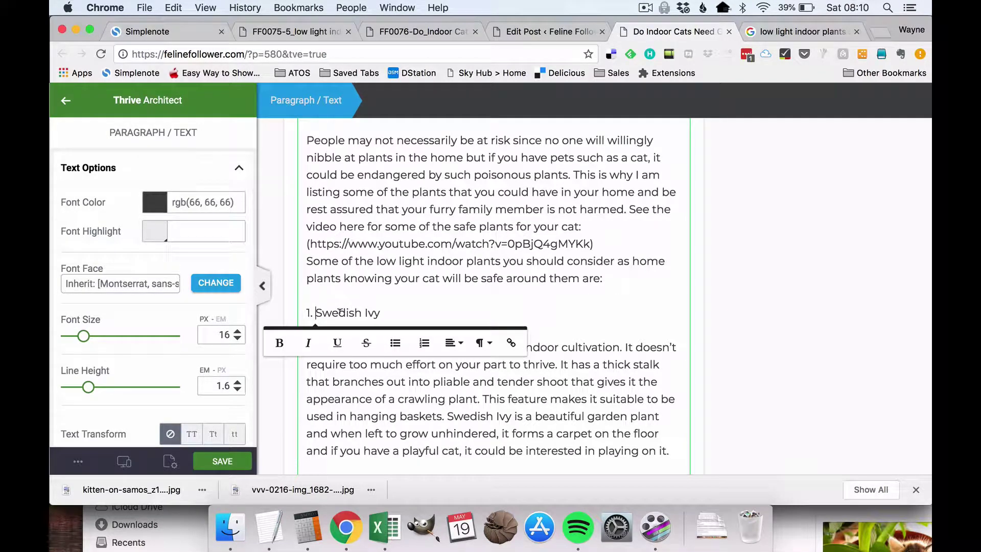
- Remove the number "1." and the blank line before the "Swedish Ivy" title and start it as a new paragraph
key(BackSpace)
key(BackSpace)
key(BackSpace)
key(BackSpace)
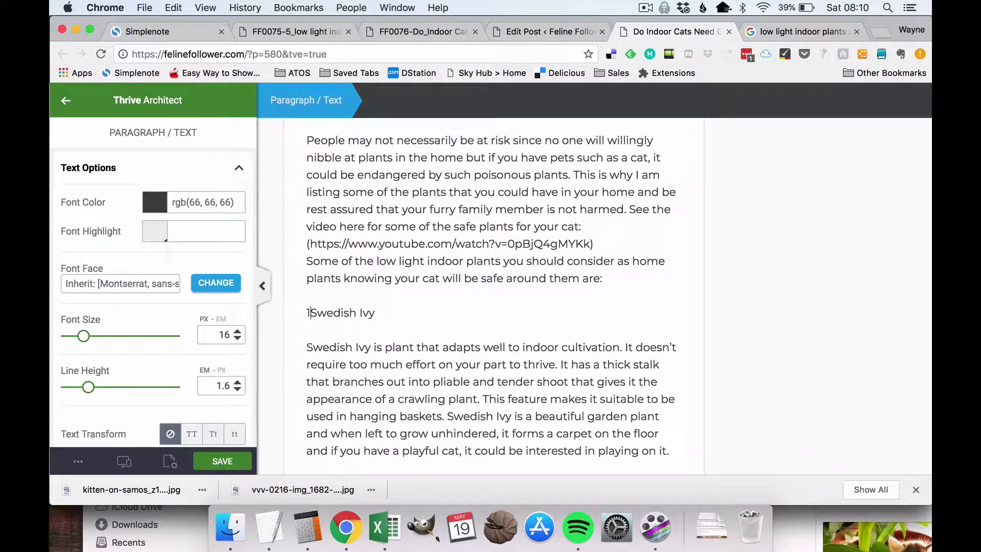
key(BackSpace)
key(Return)
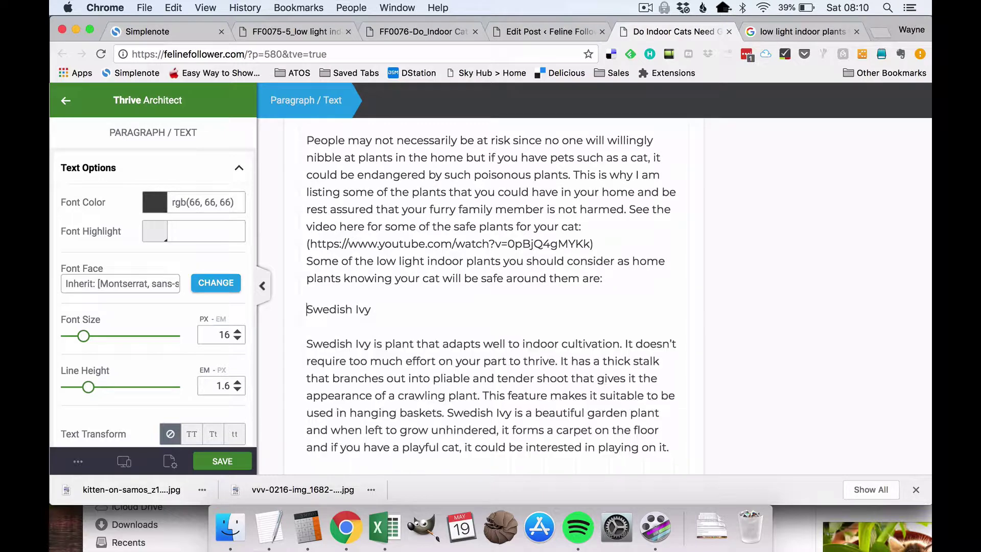
- Remove the blank line below the "Swedish Ivy" title and start its description as a new paragraph
click(339, 310)
key(Down)
key(BackSpace)
key(BackSpace)
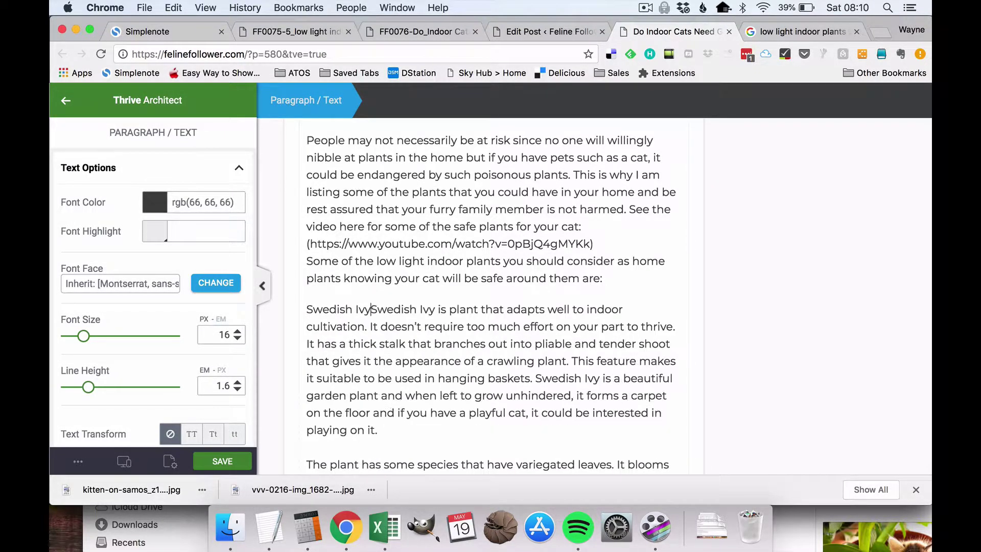
key(Return)
- Try formatting the "Swedish Ivy" title as a bulleted list and undo it together with the paragraph split
click(338, 303)
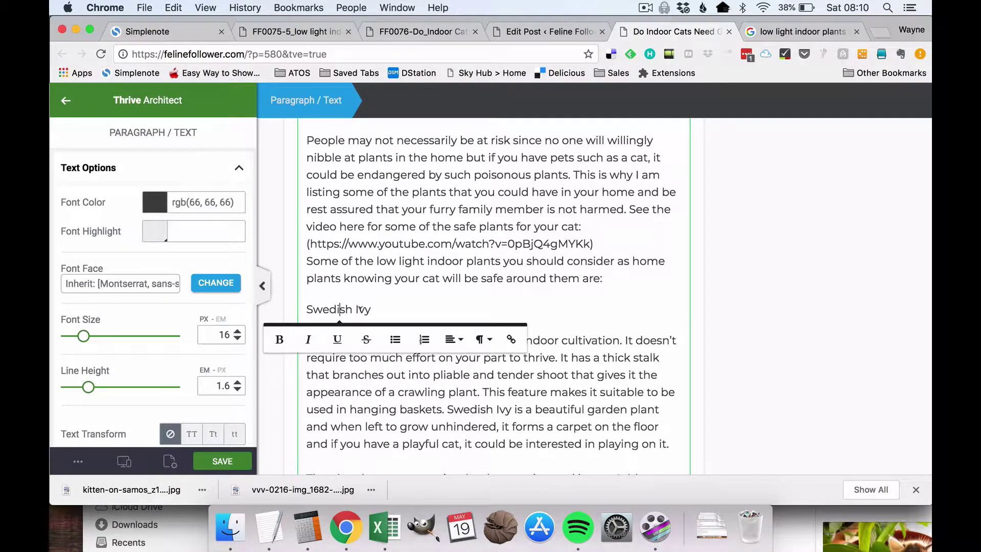
click(397, 341)
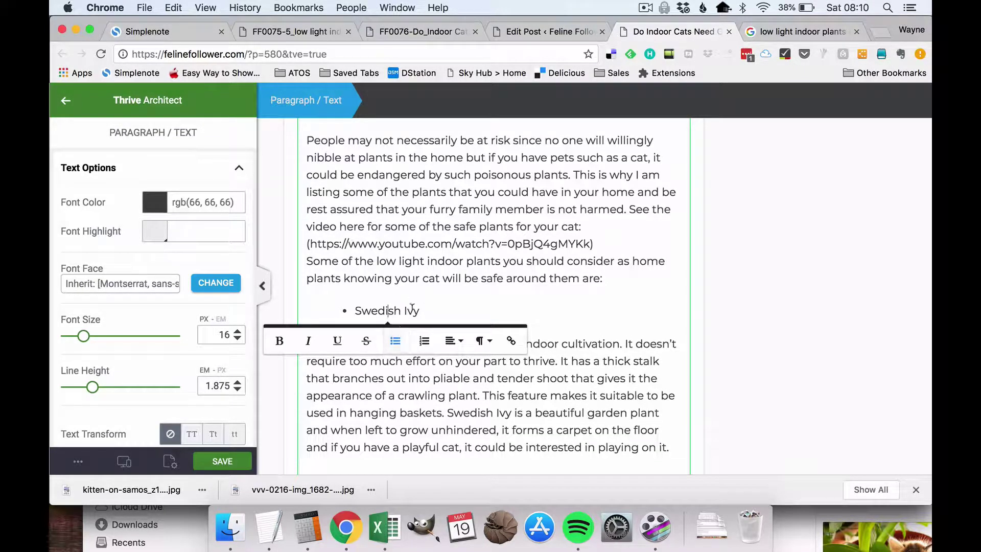
click(357, 308)
click(394, 352)
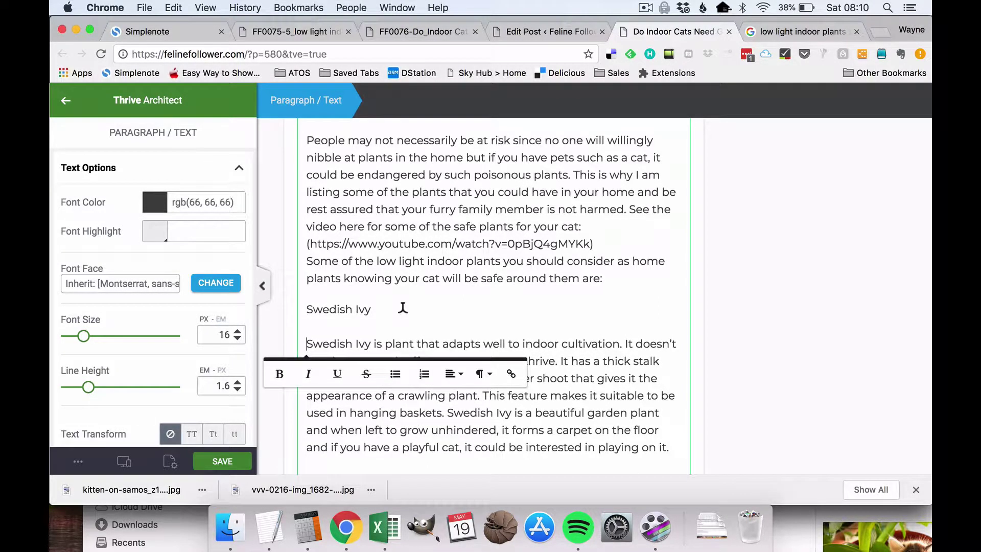
- Put the number "1." back in front of the "Swedish Ivy" title and leave the text block
text(1.)
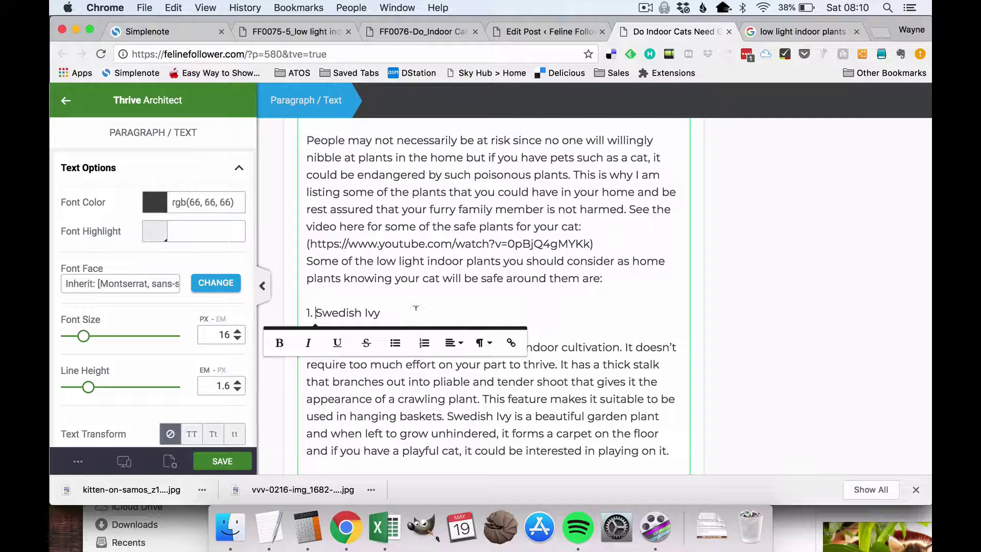
click(561, 275)
click(747, 265)
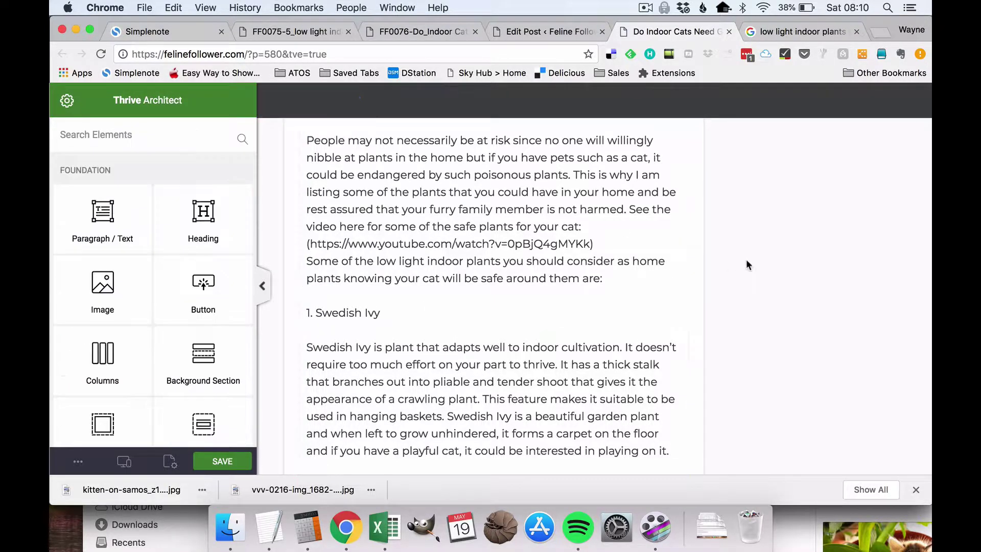
- Copy the YouTube URL inside the brackets below "See the video here for some of the safe plants for your cat:"
scroll(747, 264, down, 2)
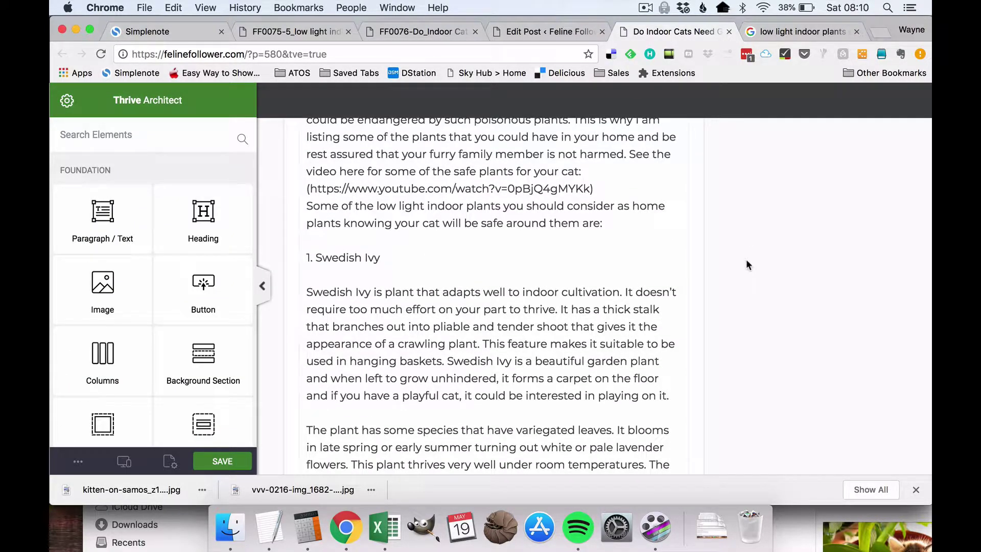
scroll(747, 265, up, 3)
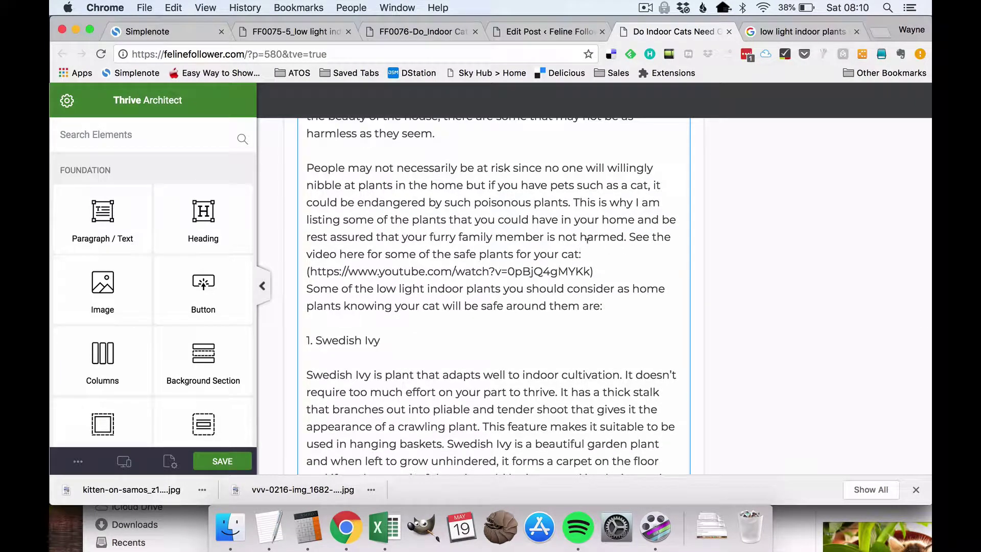
click(583, 244)
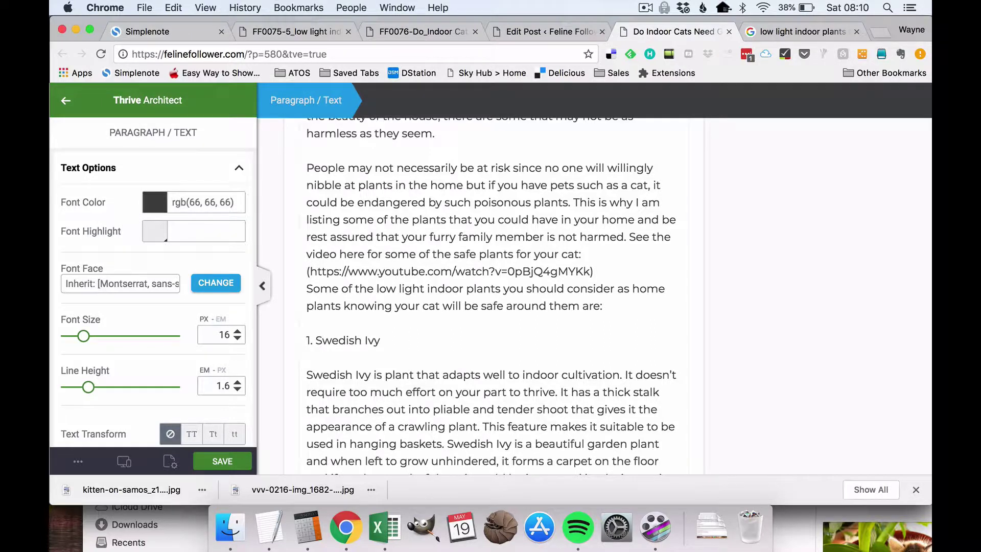
drag(310, 271, 590, 272)
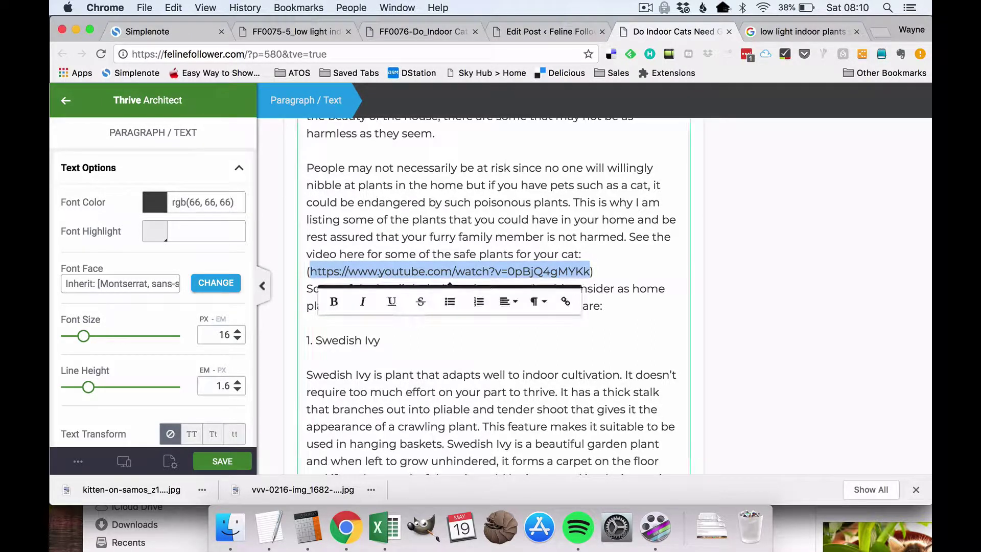
click(313, 288)
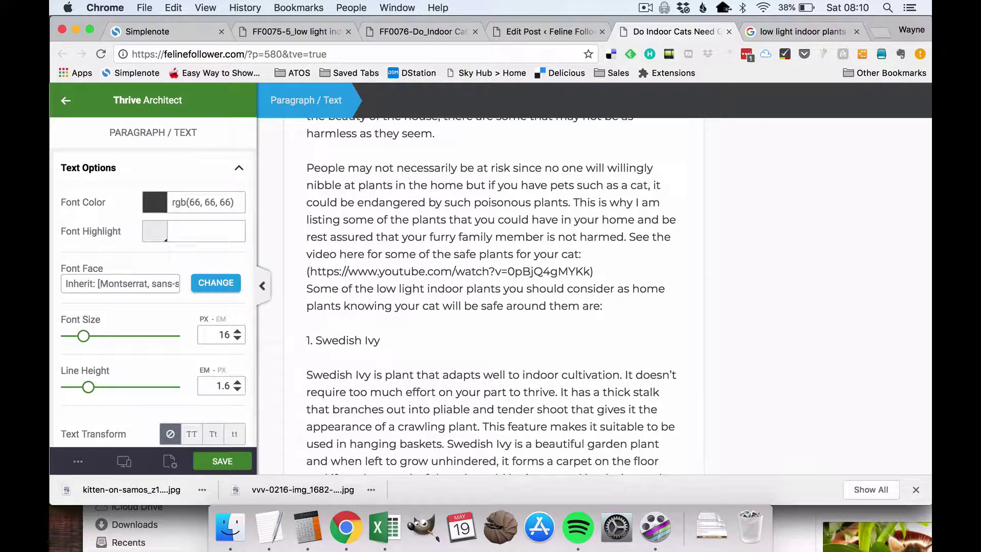
click(317, 271)
drag(310, 271, 591, 272)
key(super+c)
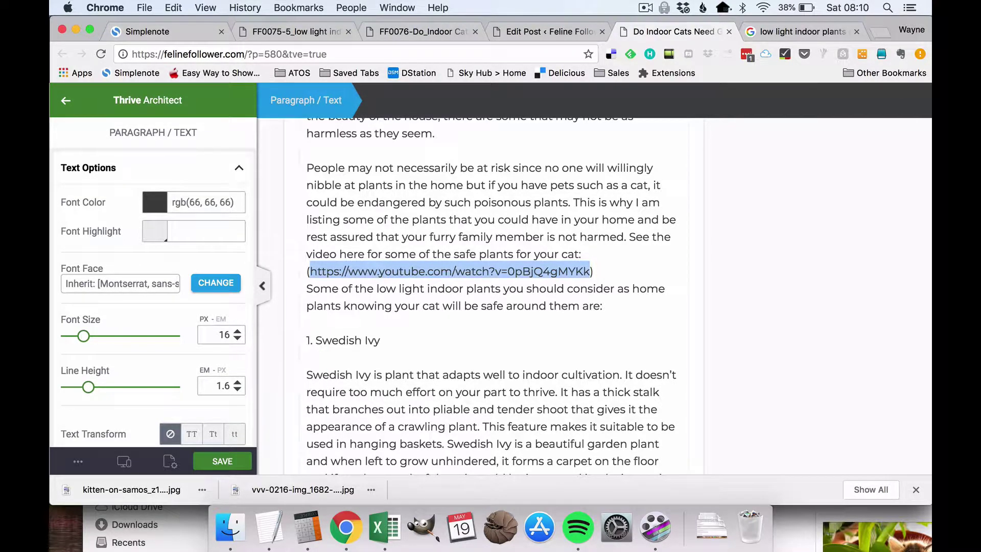
- Add an empty paragraph between "safe plants for your cat:" and the bracketed YouTube URL
click(307, 271)
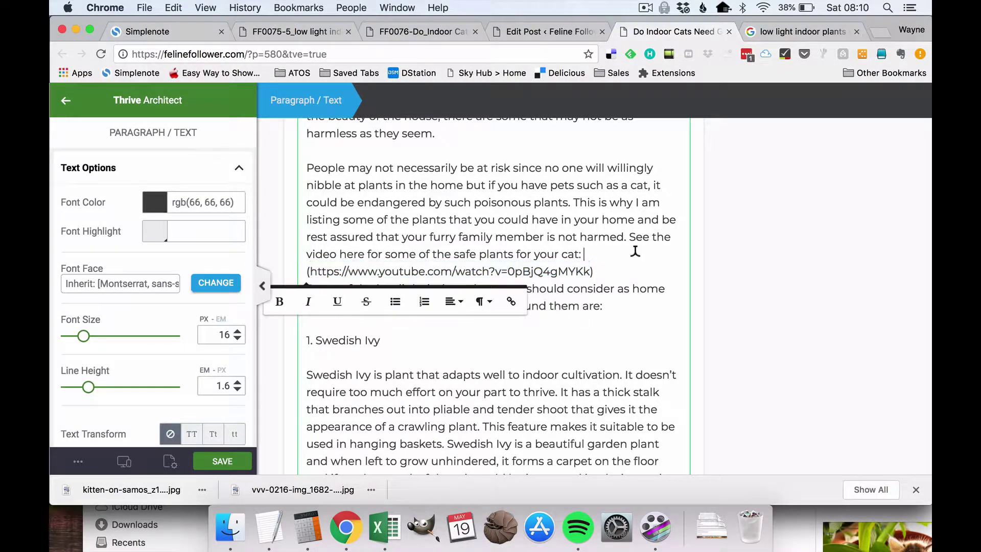
key(Return)
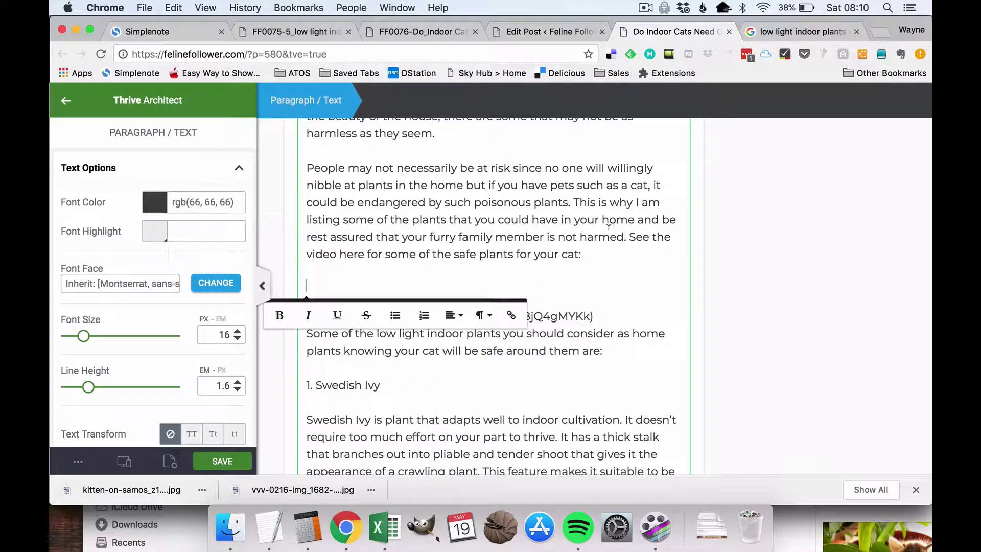
click(718, 260)
click(493, 270)
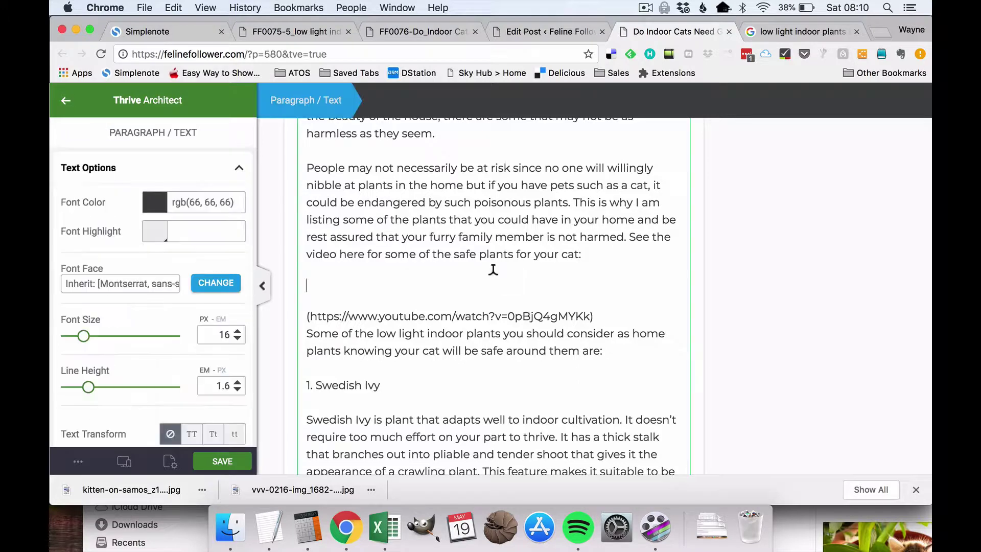
click(65, 104)
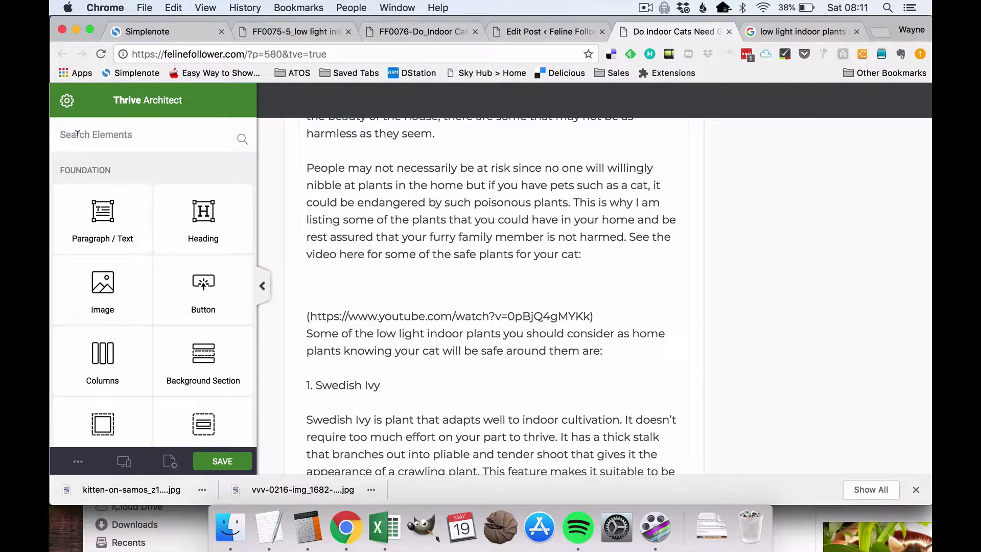
text(video)
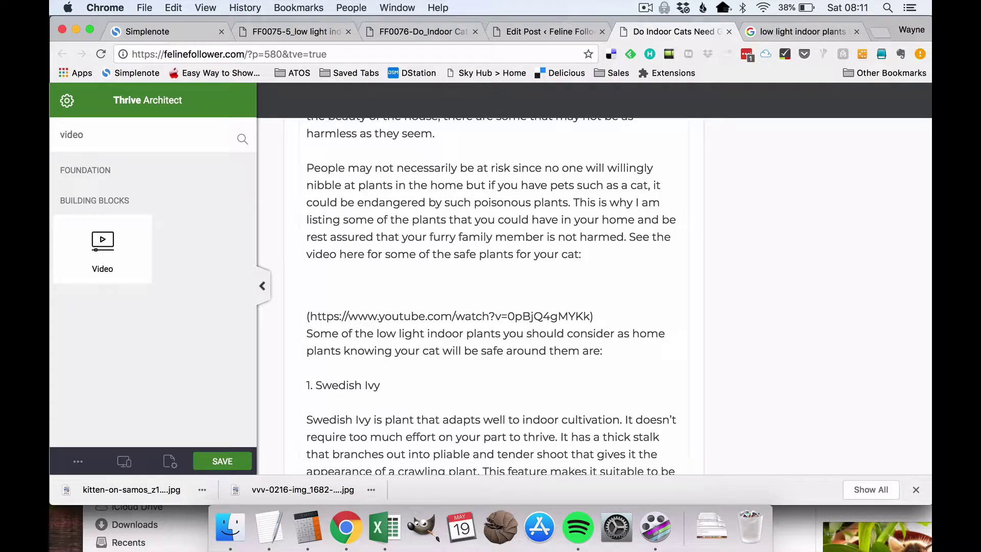
drag(102, 243, 390, 275)
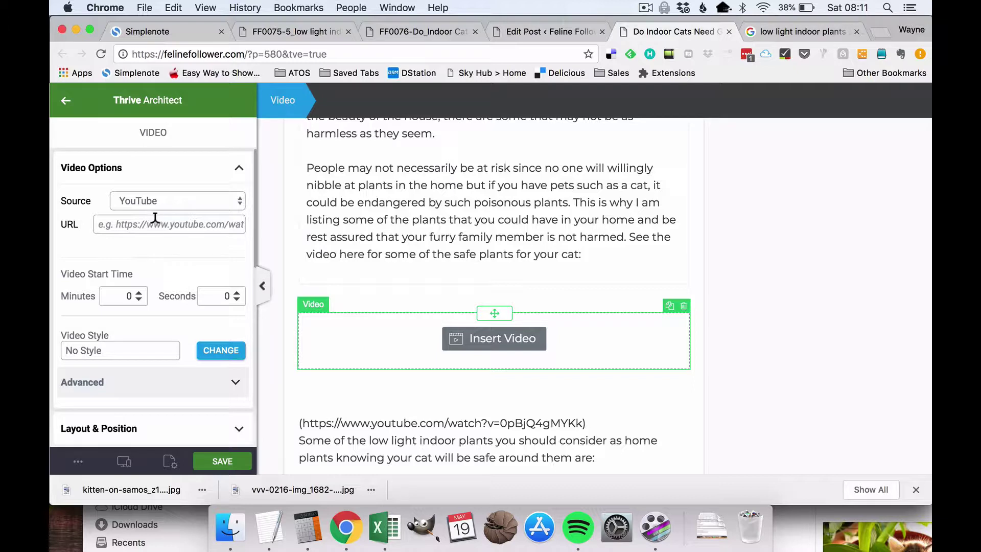
key(super+v)
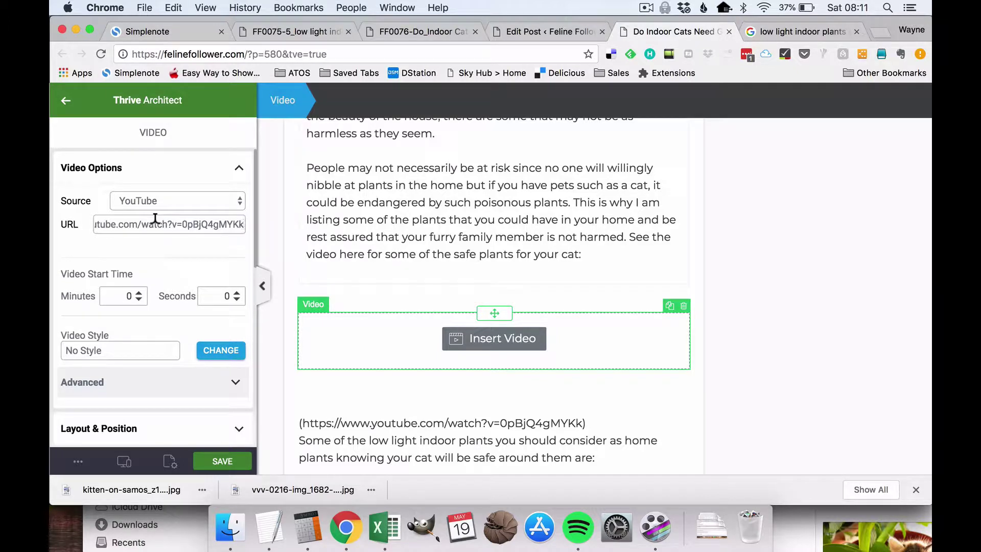
key(Tab)
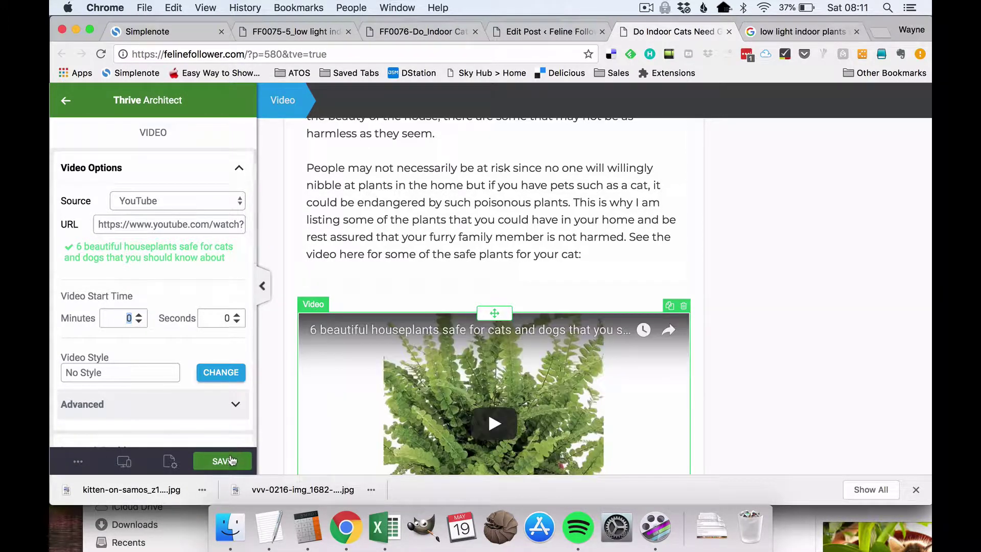
click(230, 460)
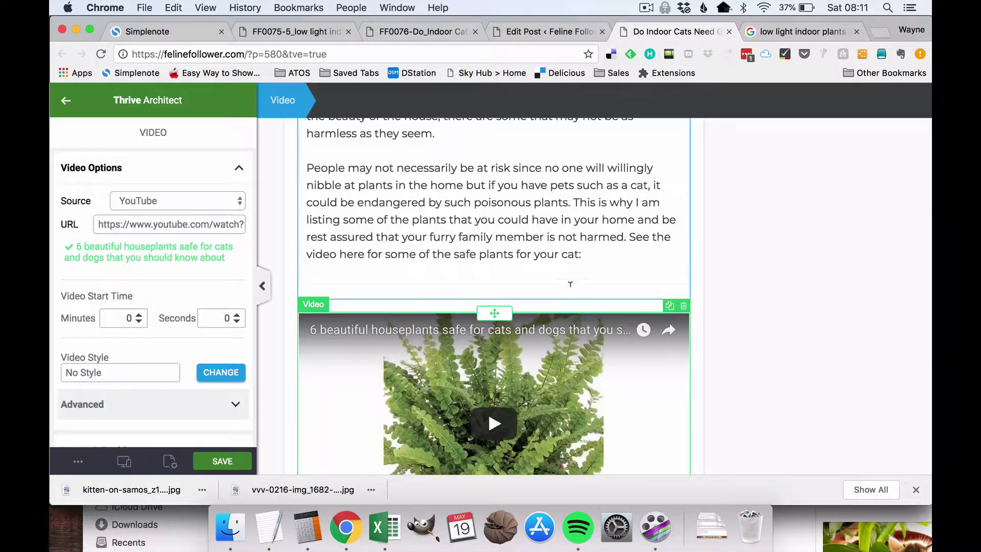
click(742, 262)
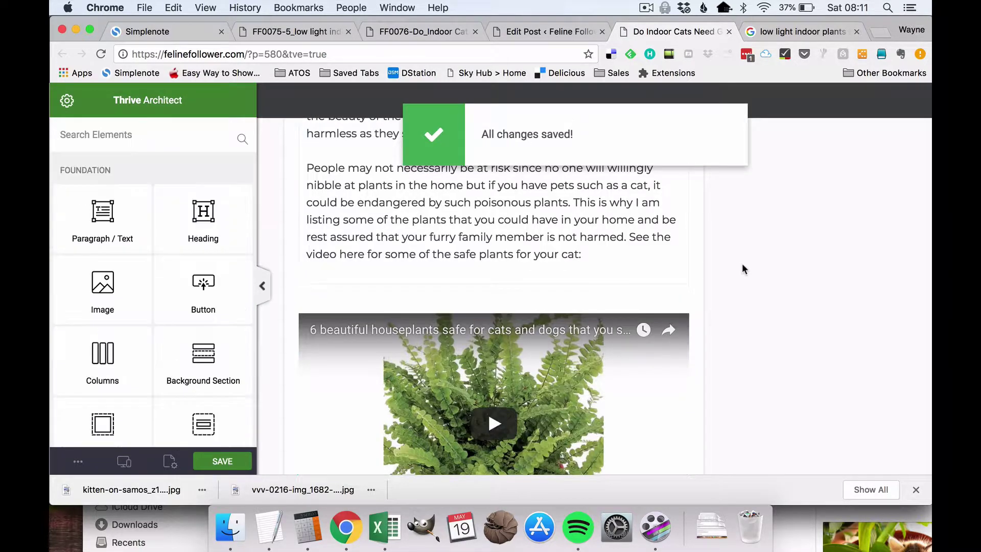
- Delete the bracketed YouTube URL and the blank space between the embedded video and "Some of the low light indoor plants"
scroll(742, 263, down, 3)
scroll(742, 263, down, 2)
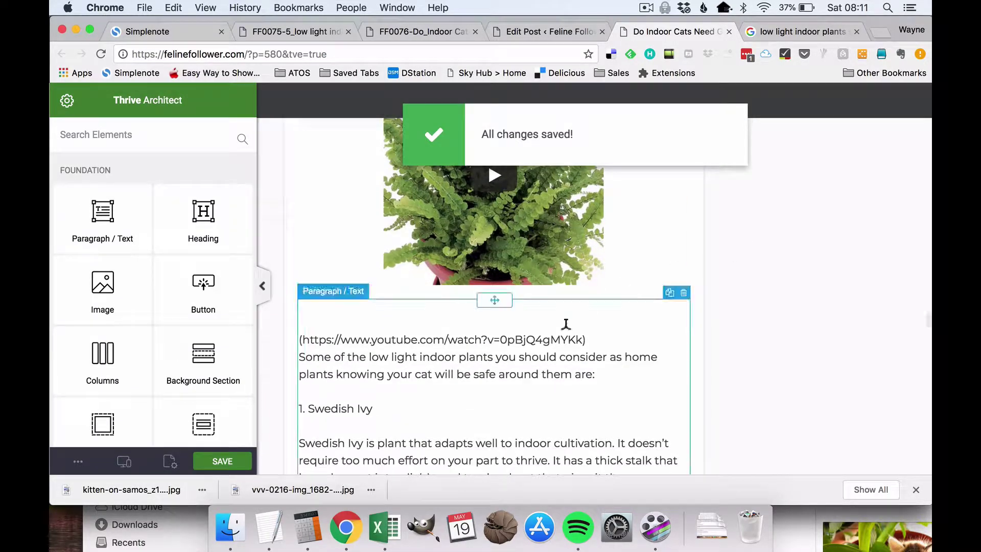
click(560, 342)
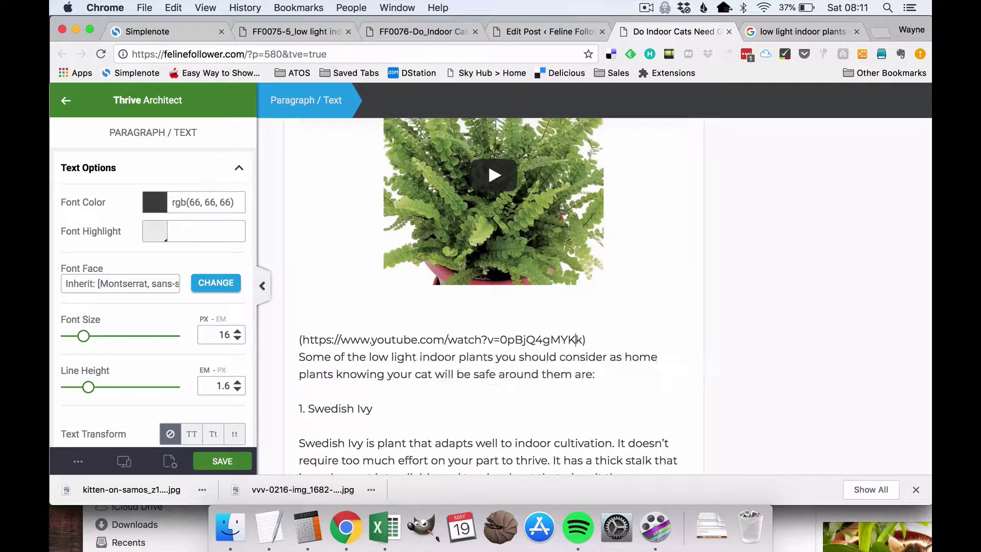
drag(583, 340, 299, 339)
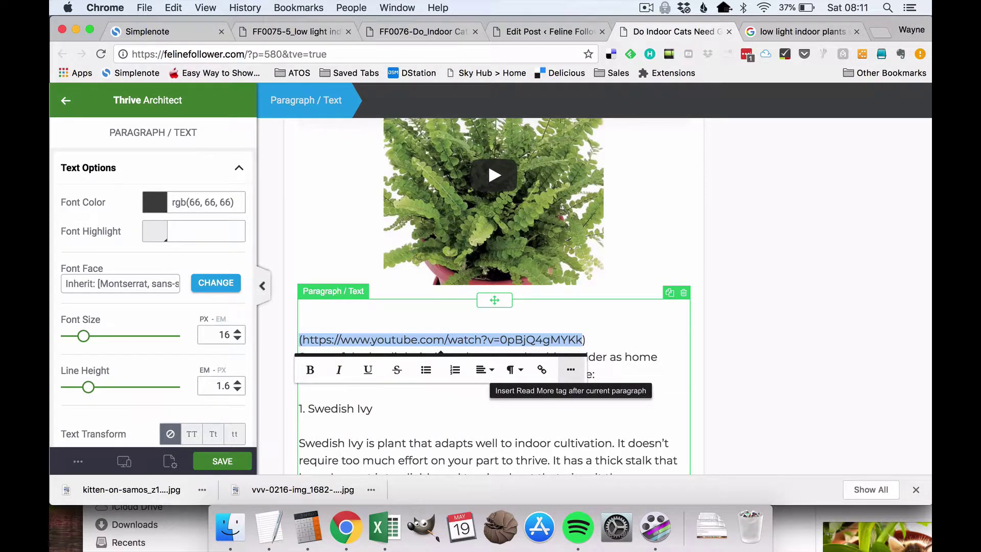
key(BackSpace)
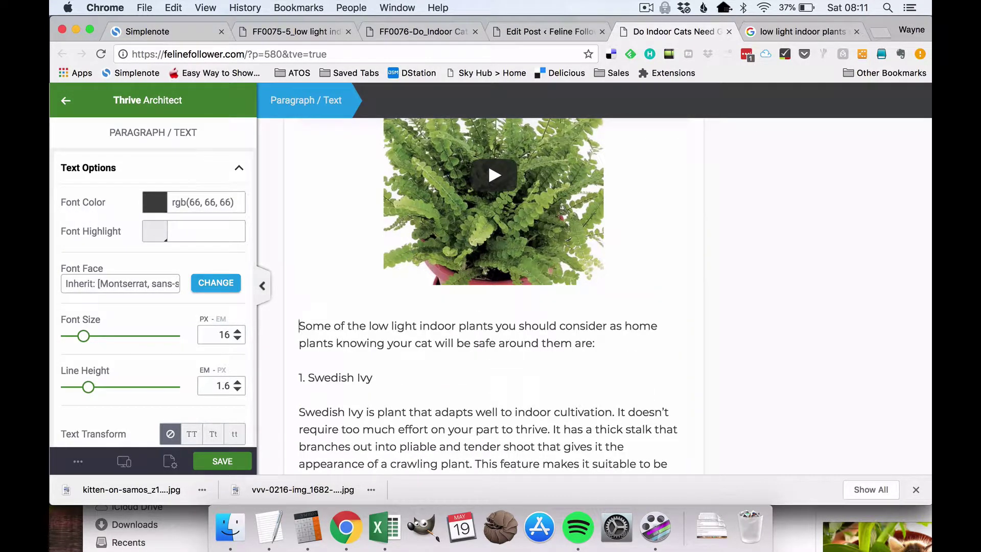
key(BackSpace)
click(826, 352)
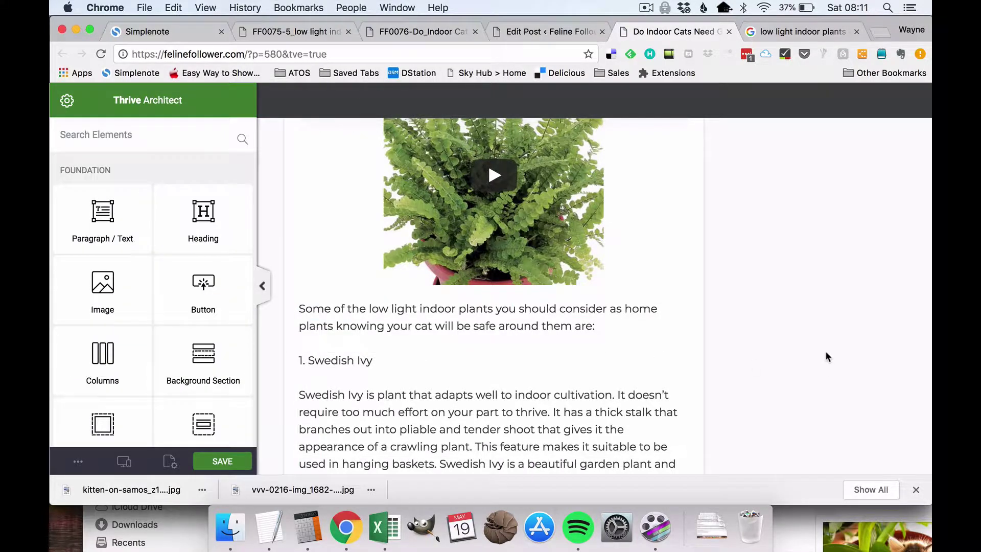
- Look through the plant sections from Swedish Ivy to Spider Plants and the Conclusion, checking their layout and the bracketed source links
scroll(825, 350, down, 2)
scroll(826, 353, down, 10)
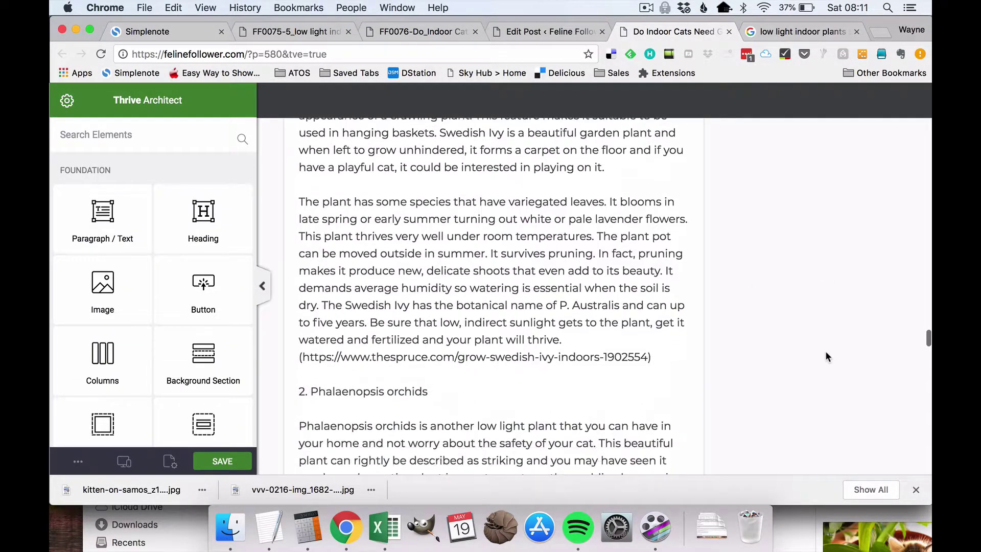
scroll(825, 350, up, 3)
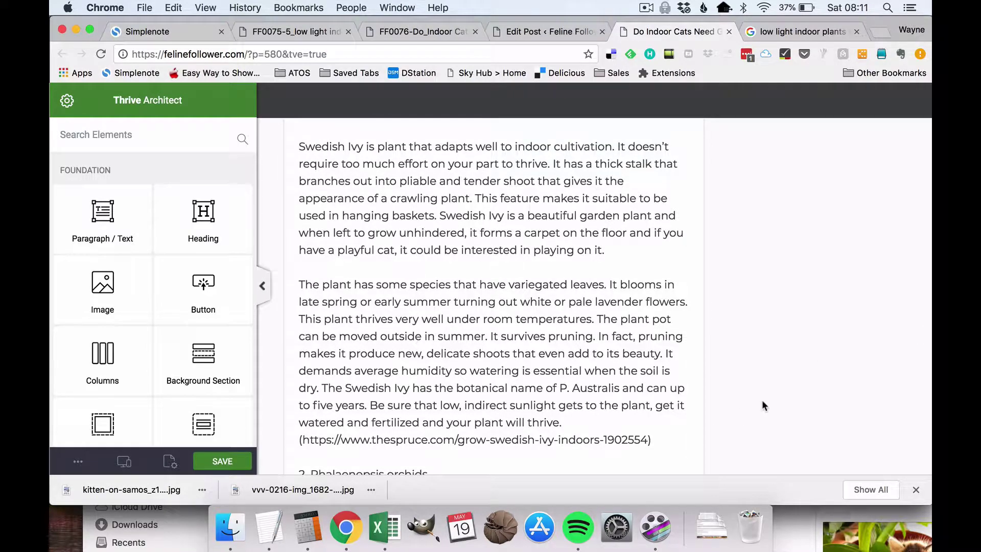
scroll(761, 402, down, 10)
scroll(761, 401, down, 13)
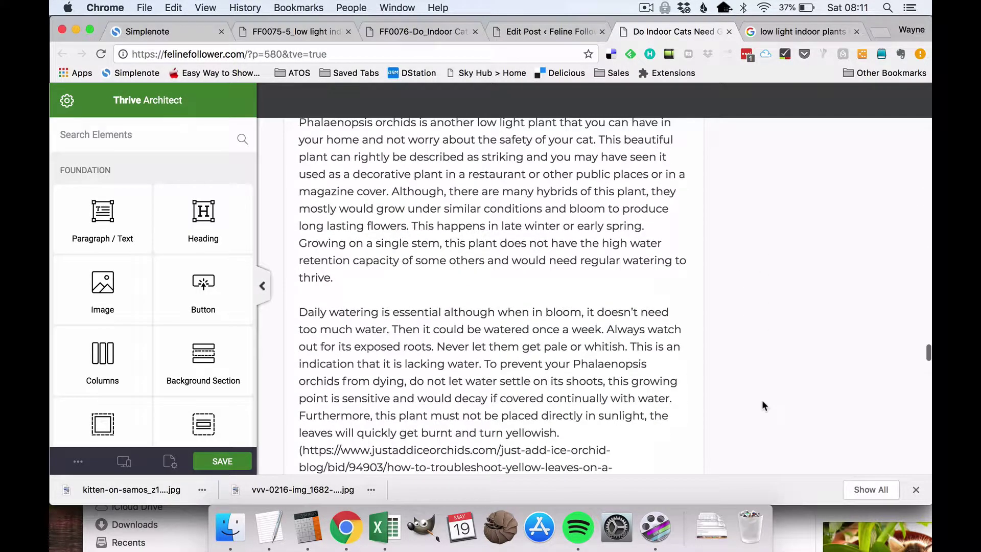
scroll(761, 402, down, 8)
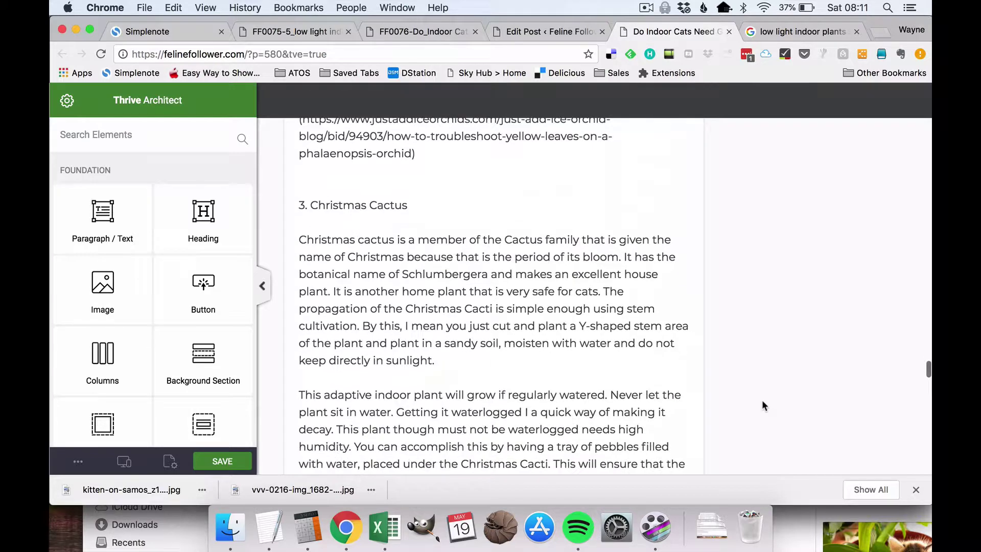
scroll(762, 405, down, 7)
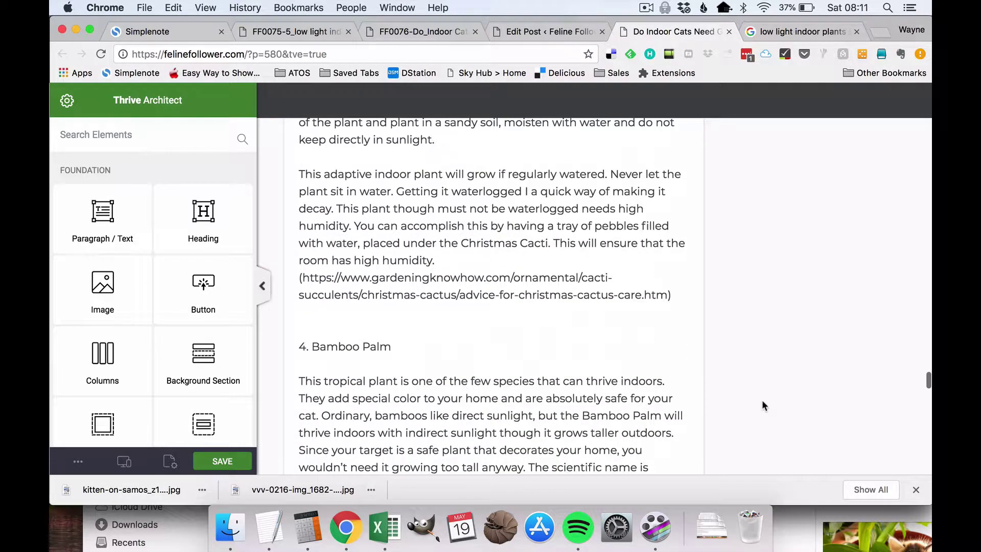
scroll(762, 401, down, 5)
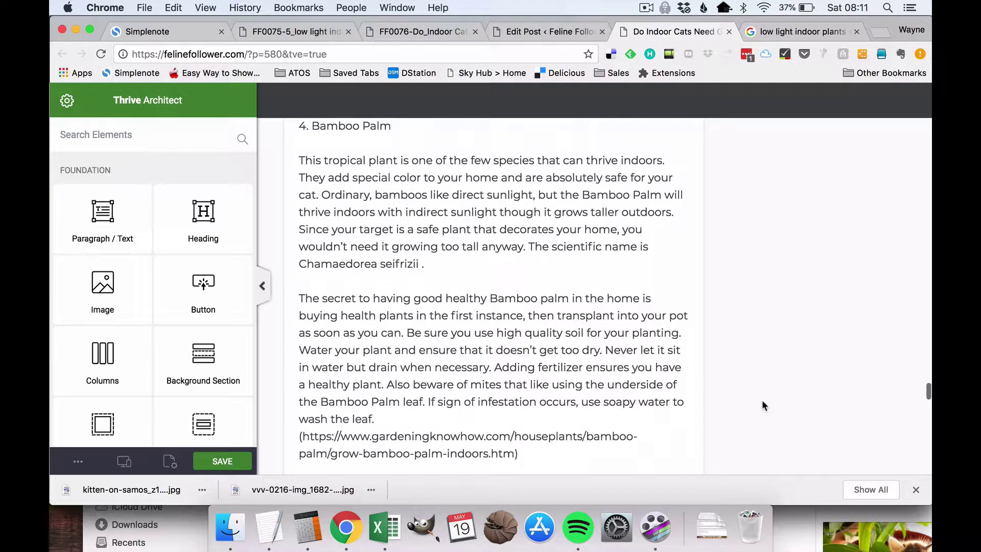
scroll(763, 406, down, 11)
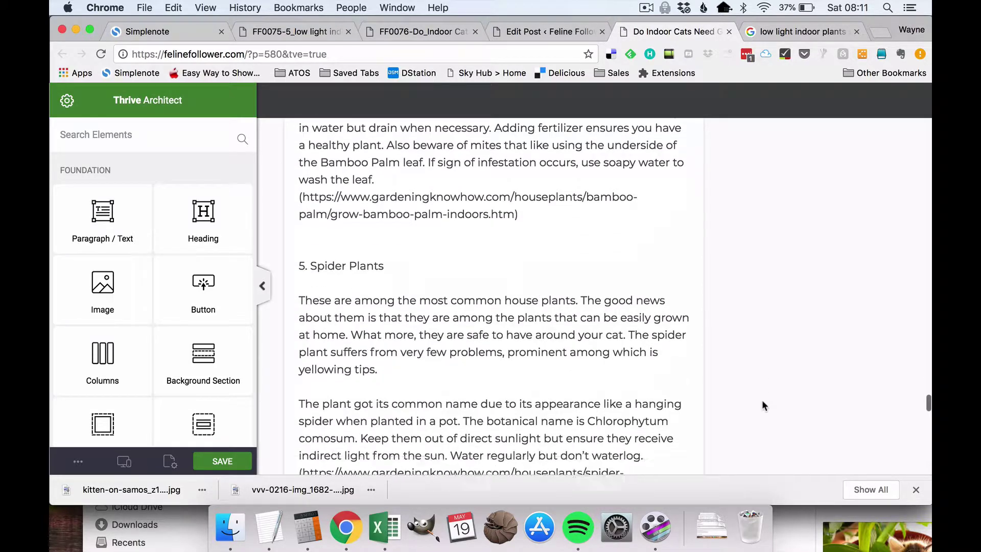
scroll(761, 405, down, 3)
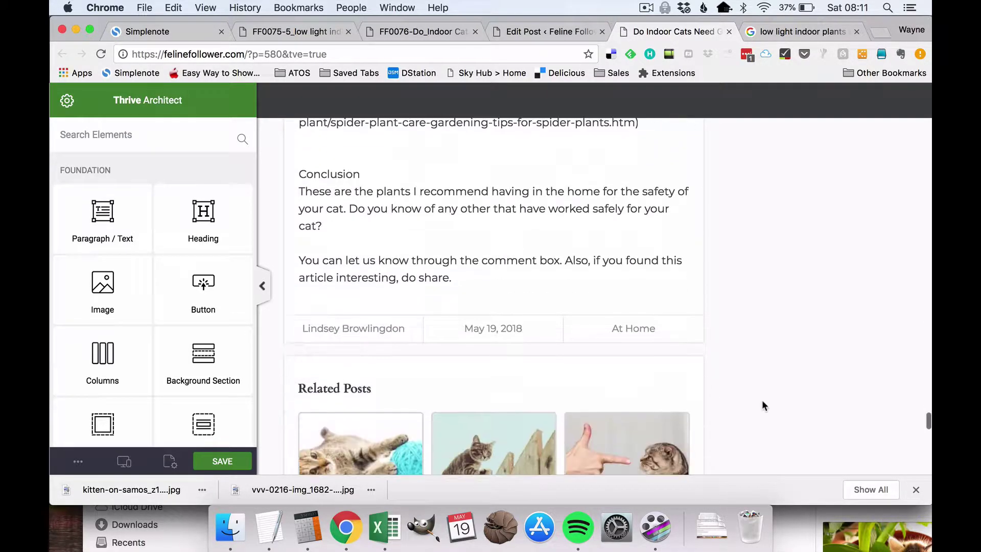
- Separate the "Conclusion" line from the text starting "These are the plants I recommend" so it stands as its own paragraph
scroll(762, 406, up, 5)
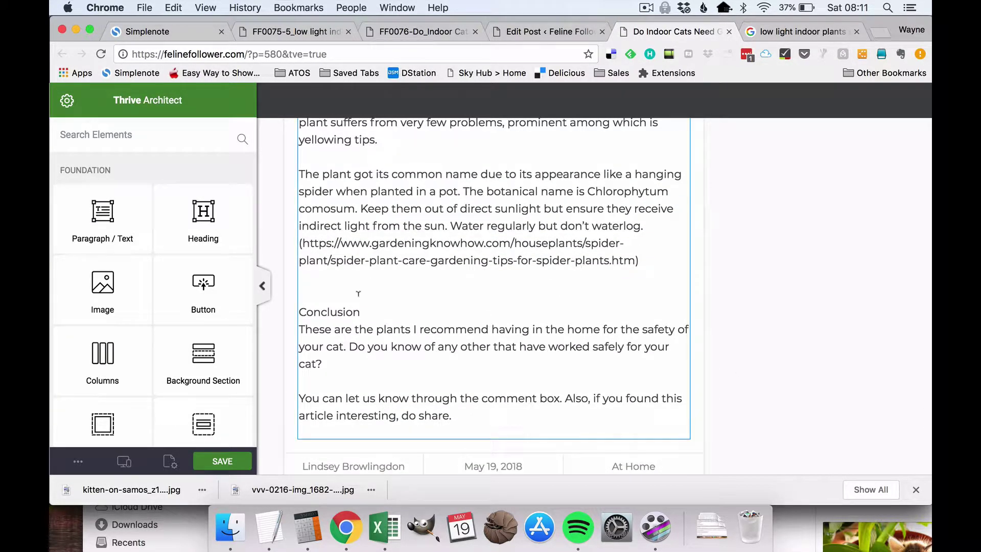
click(336, 312)
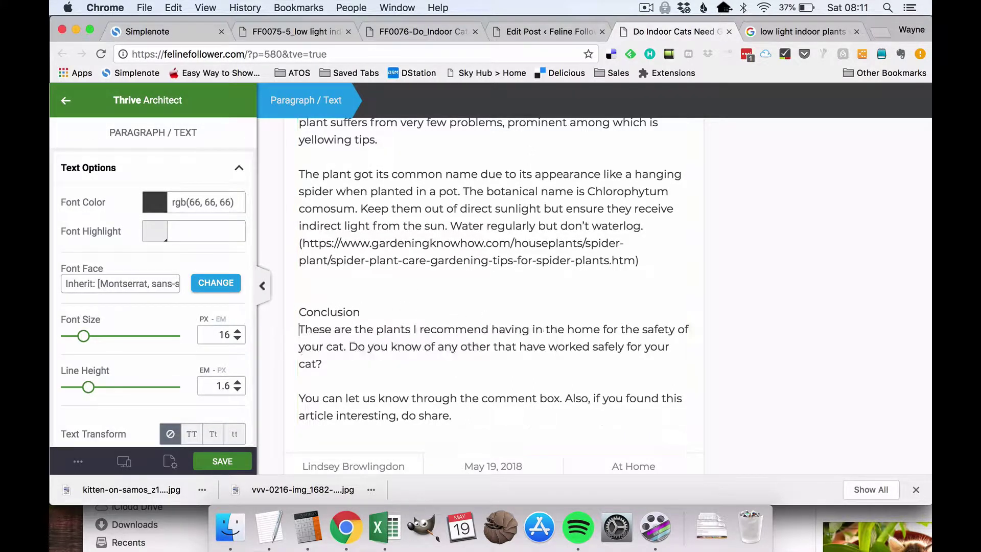
key(Delete)
key(super+z)
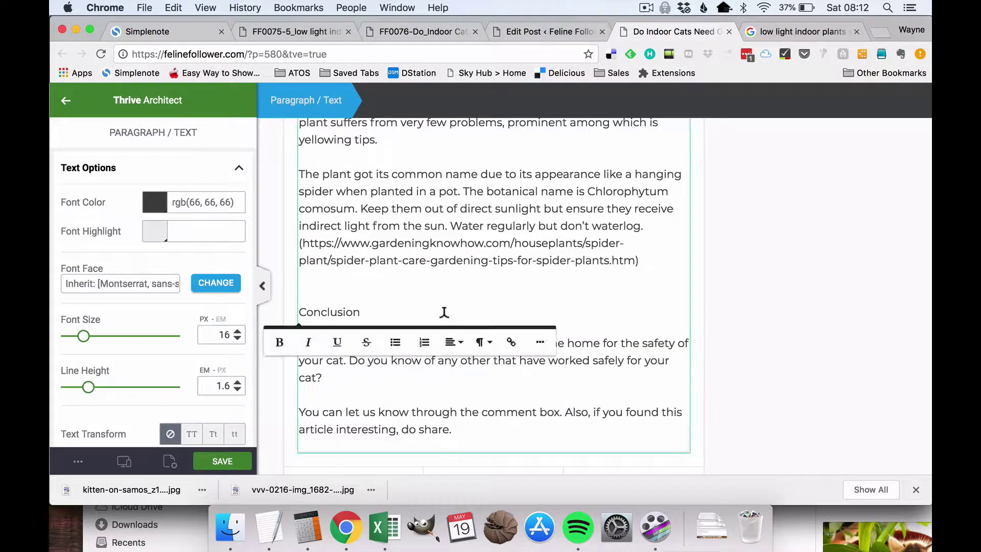
click(479, 342)
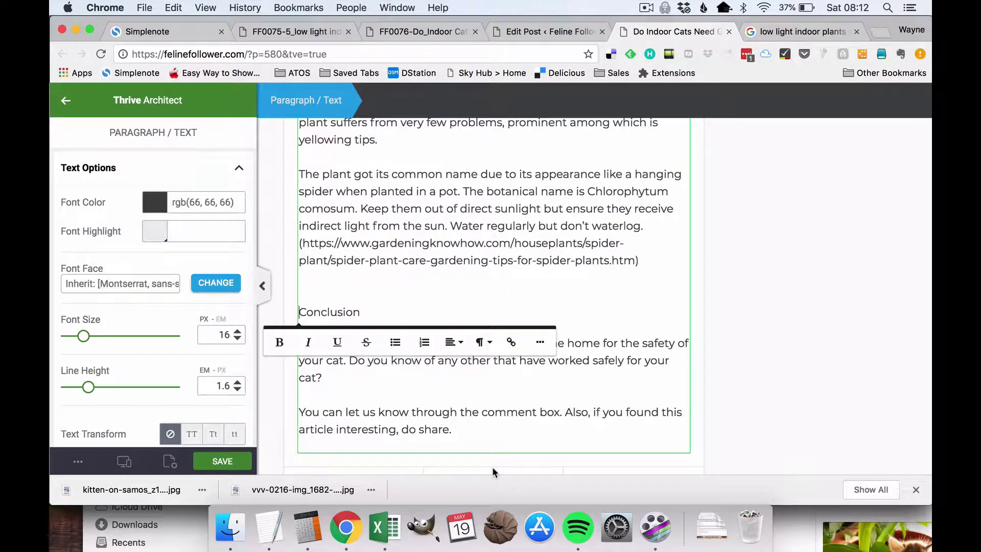
key(Down)
key(Down)
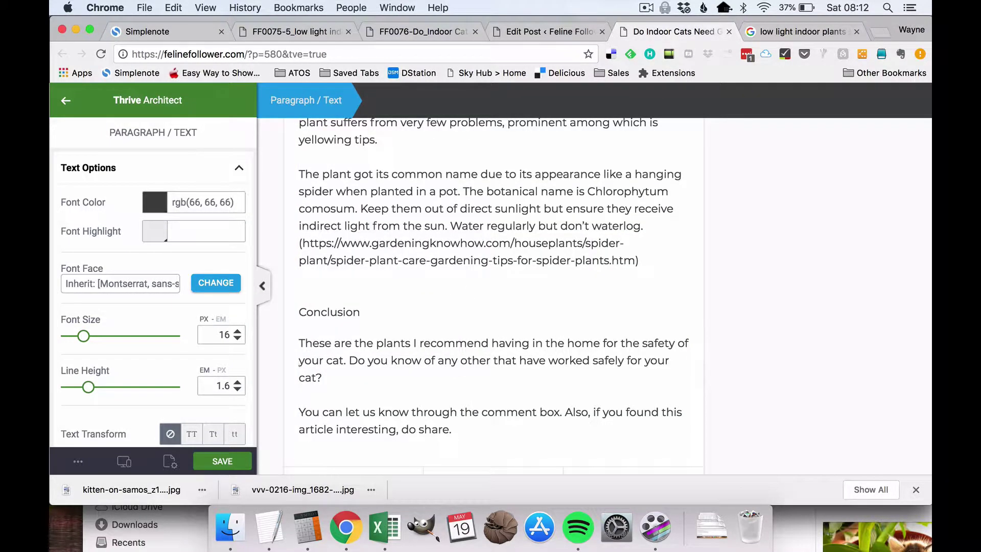
- Remove the extra blank lines between the spider plant source link and "Conclusion", keeping "Conclusion" as a separate paragraph
key(BackSpace)
key(Return)
key(BackSpace)
key(BackSpace)
key(BackSpace)
key(Return)
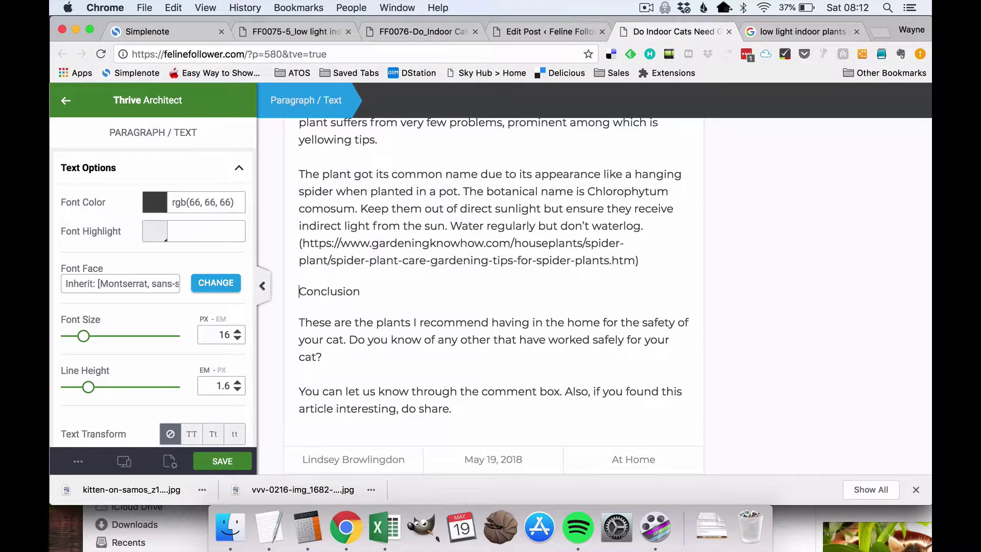
- Format "Conclusion" as Heading 3 and save the post
click(483, 322)
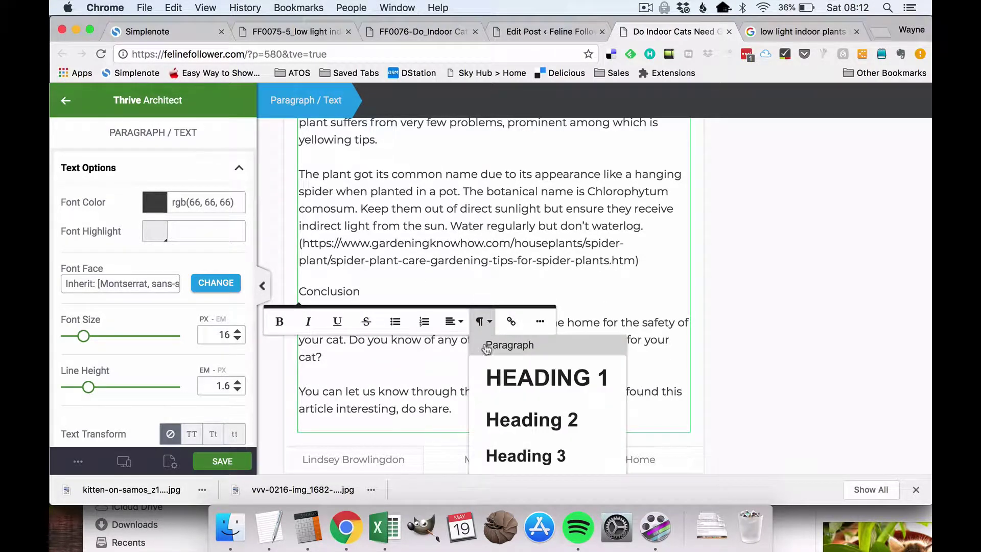
click(515, 451)
click(716, 319)
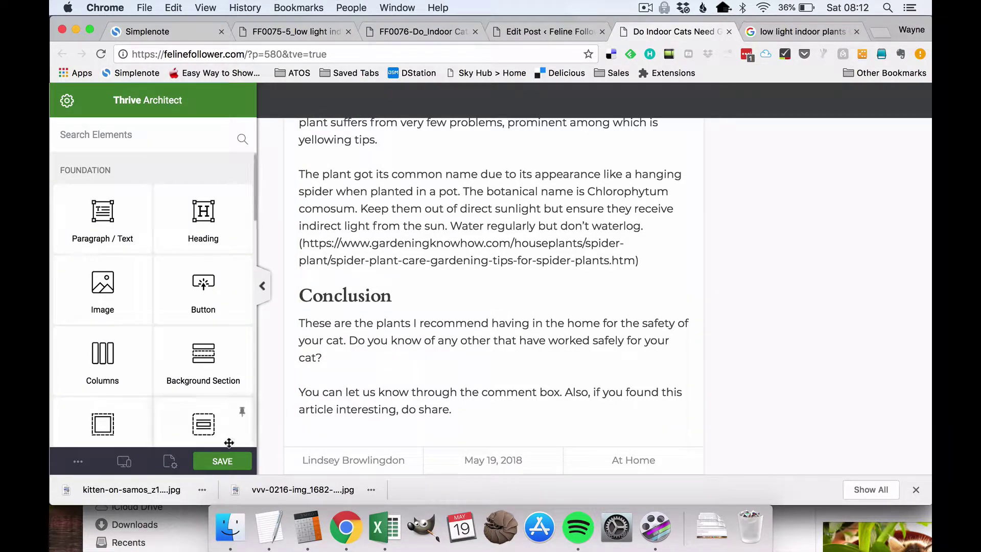
click(227, 462)
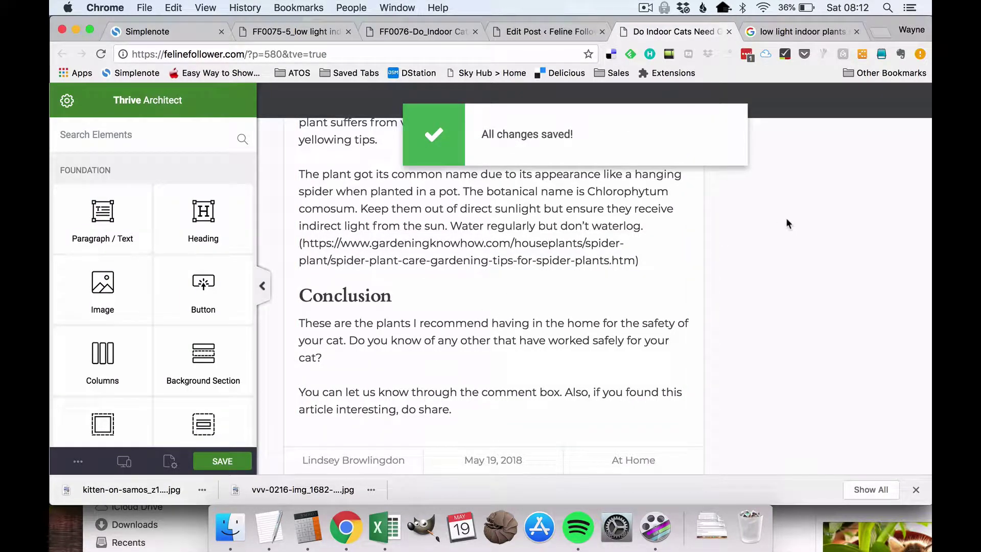
- Update the Quick Navigation table of contents near the start of the post using its H2 and H3 headings
scroll(787, 224, up, 3)
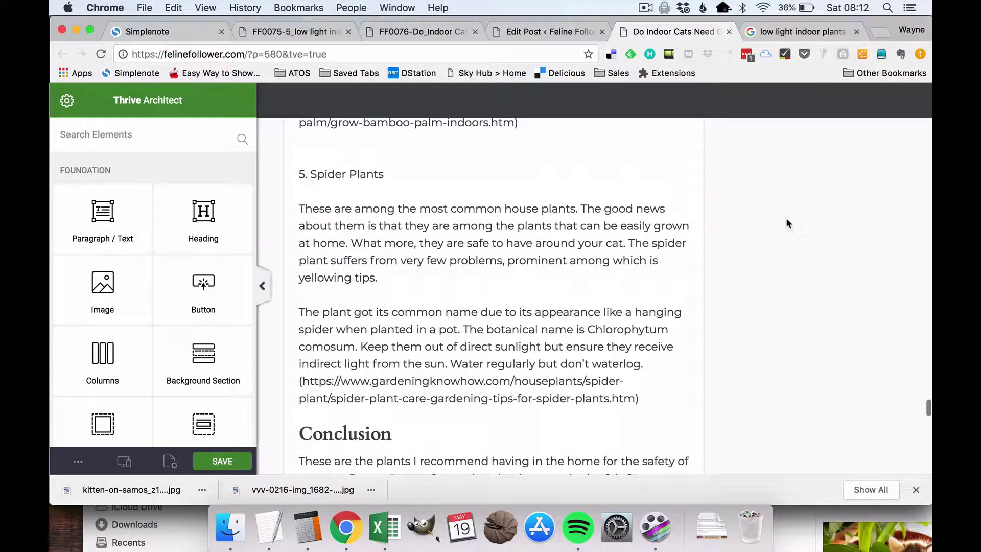
scroll(787, 221, up, 6)
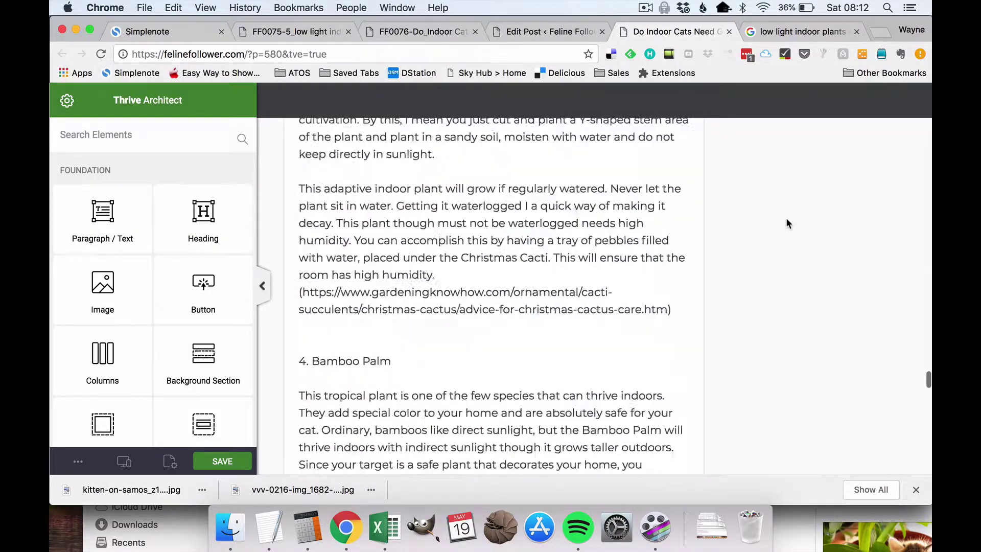
scroll(785, 223, up, 15)
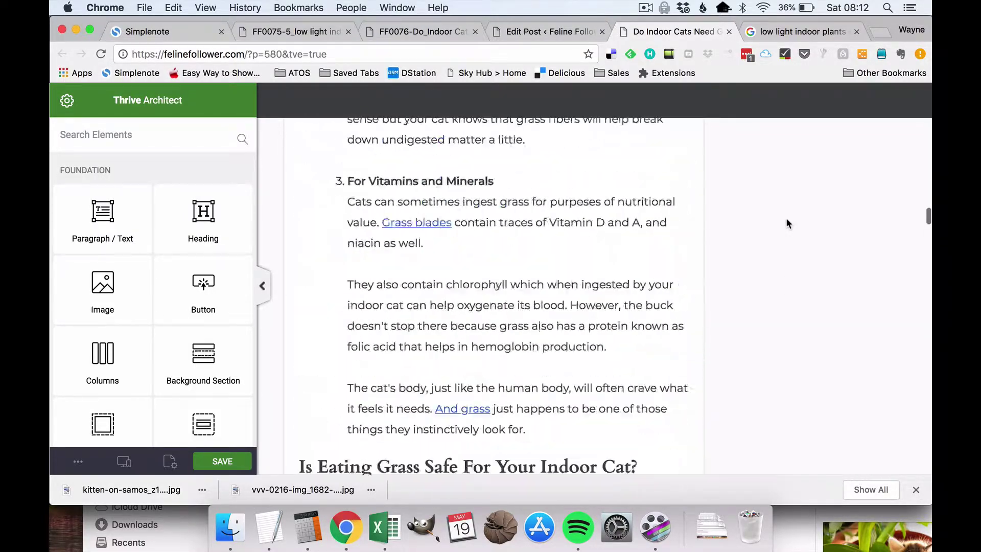
scroll(786, 219, up, 15)
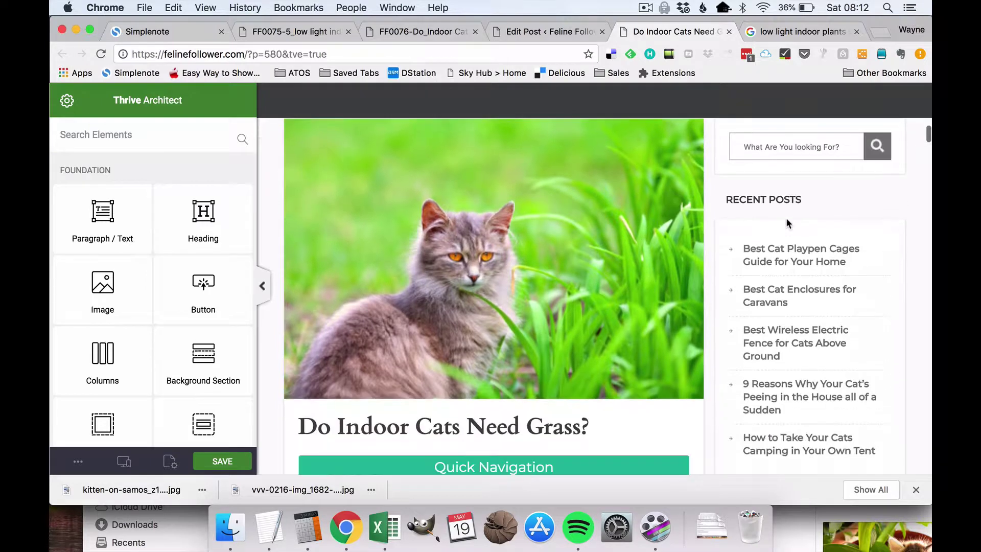
scroll(786, 217, down, 10)
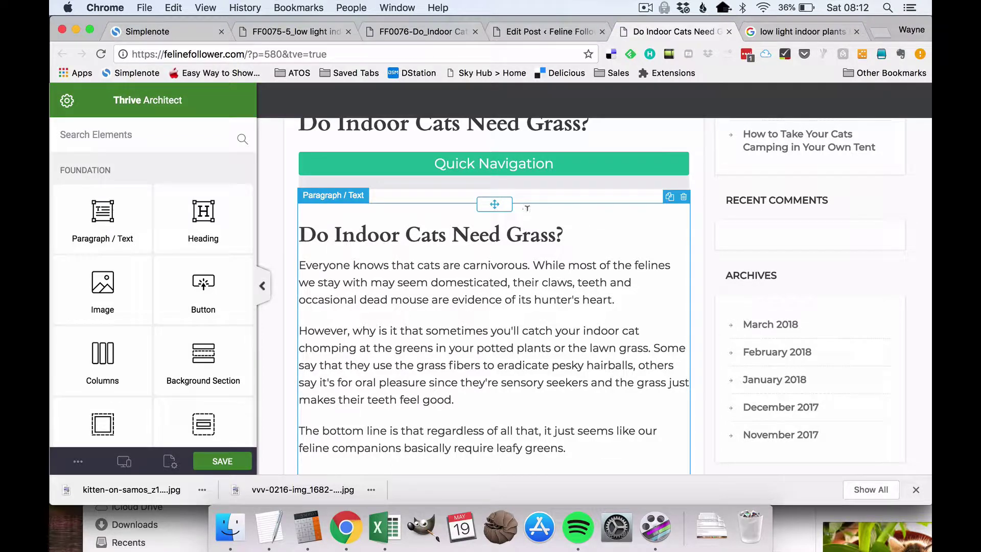
click(497, 181)
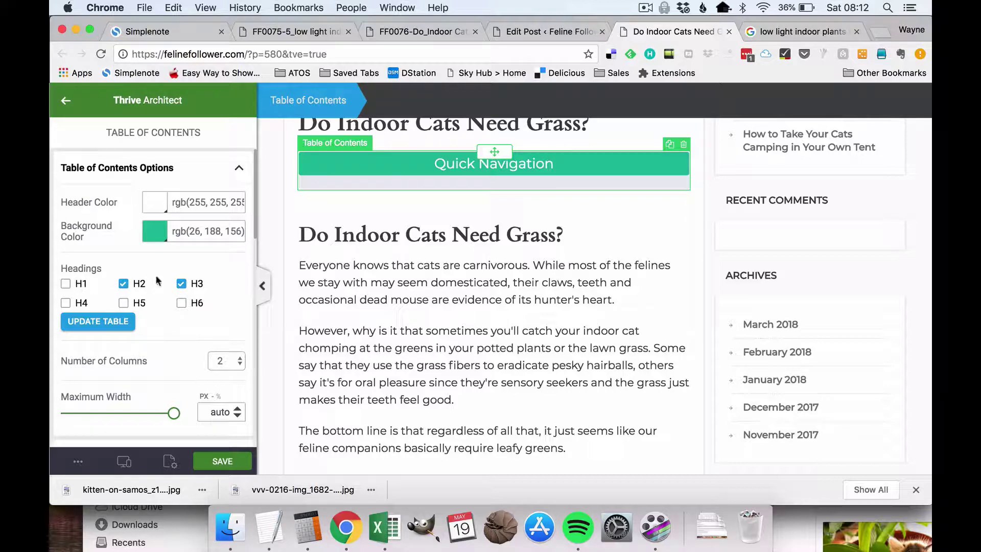
click(111, 330)
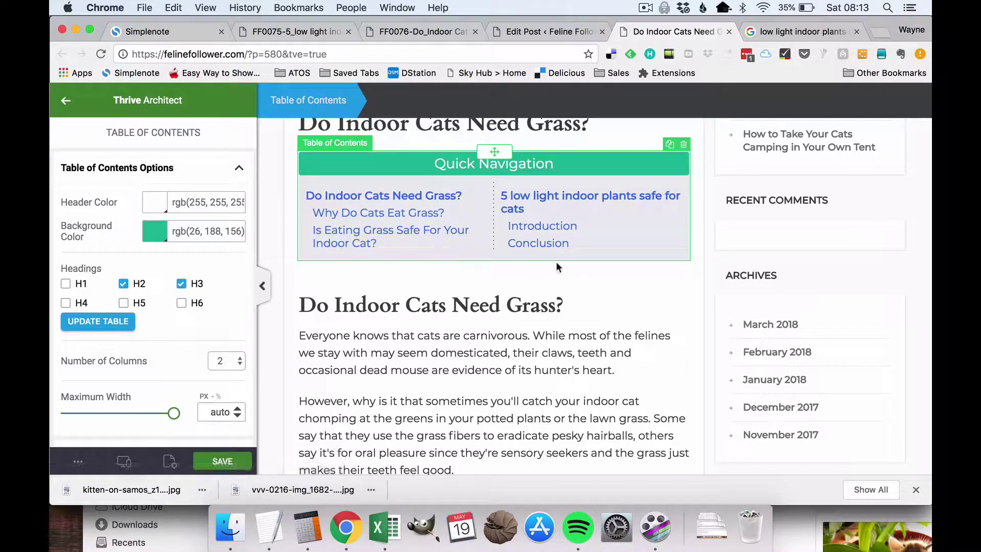
click(701, 245)
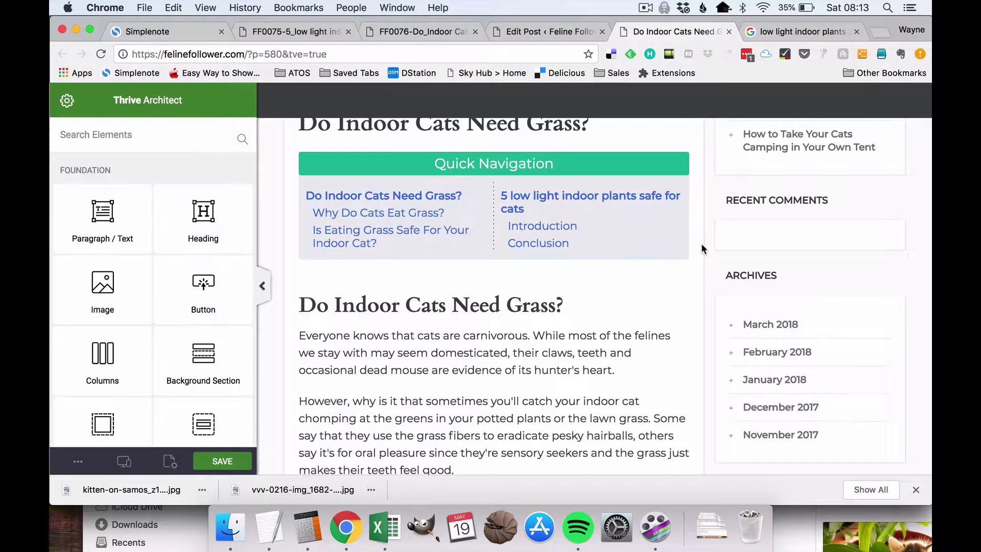
- Save the post, exit Thrive Architect and check the featured image and Quick Navigation on the resulting page
scroll(701, 245, up, 1)
scroll(701, 245, down, 3)
scroll(701, 244, down, 10)
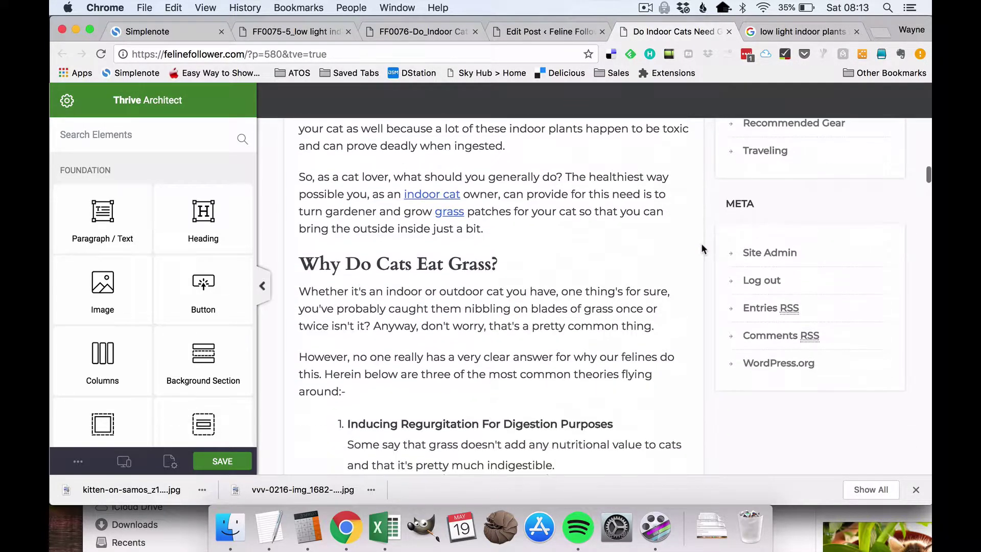
scroll(700, 244, up, 4)
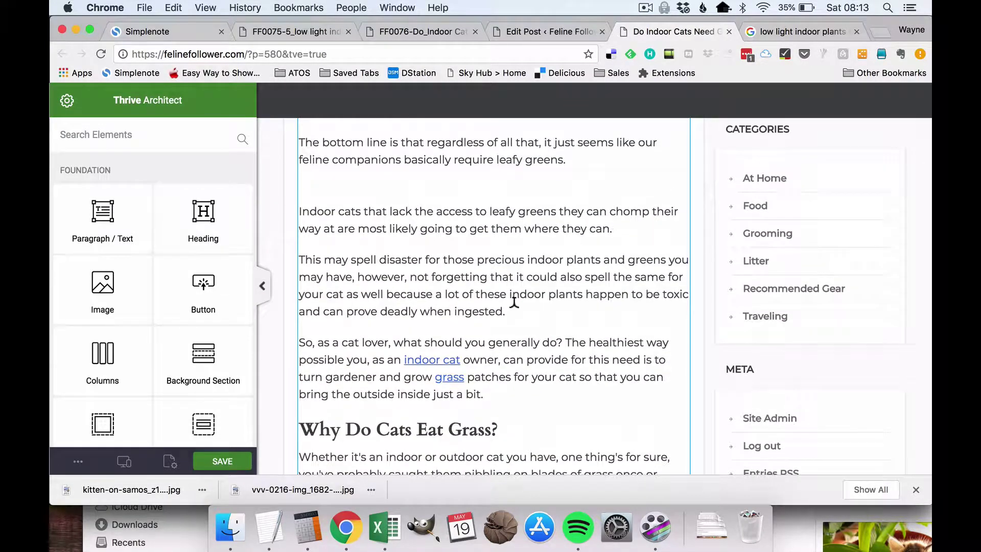
click(223, 462)
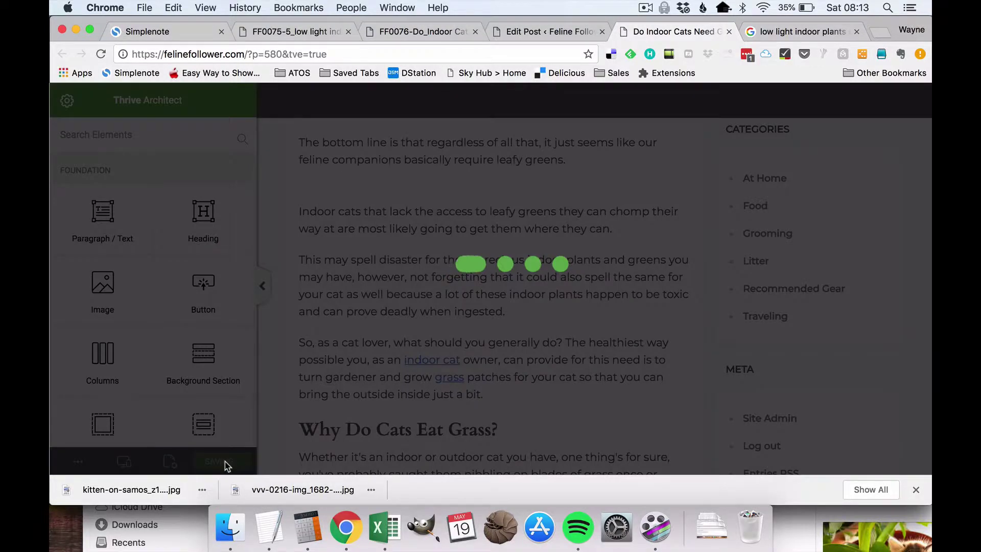
click(78, 462)
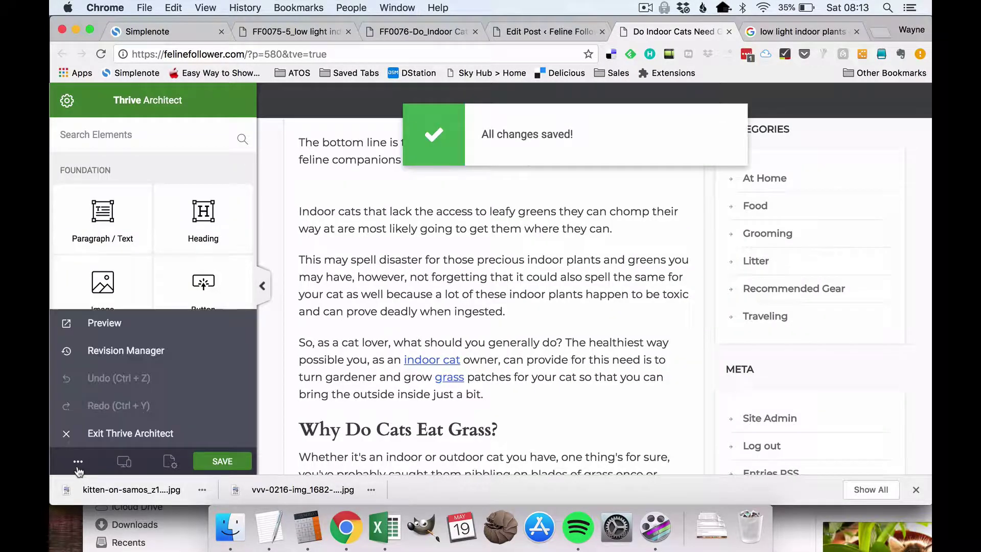
click(110, 434)
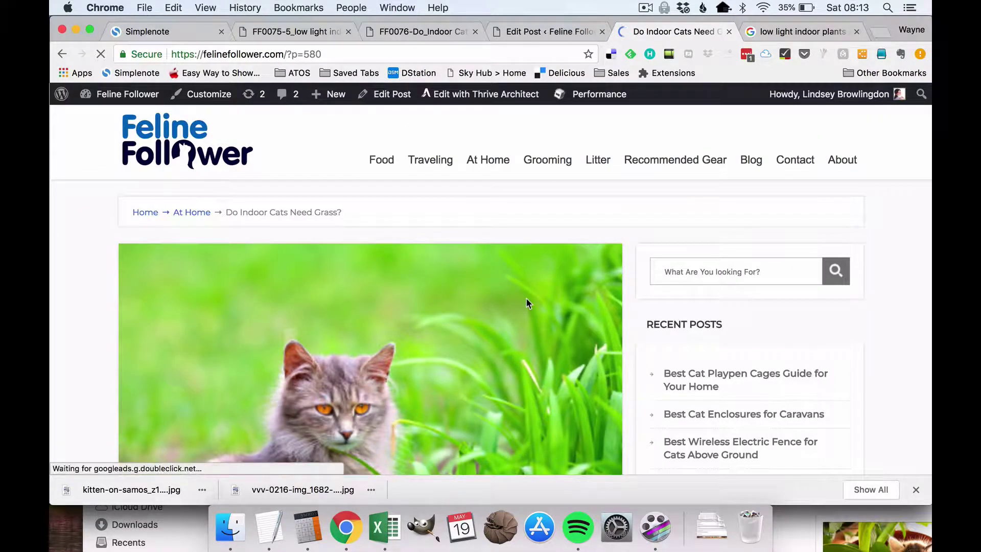
scroll(528, 302, down, 5)
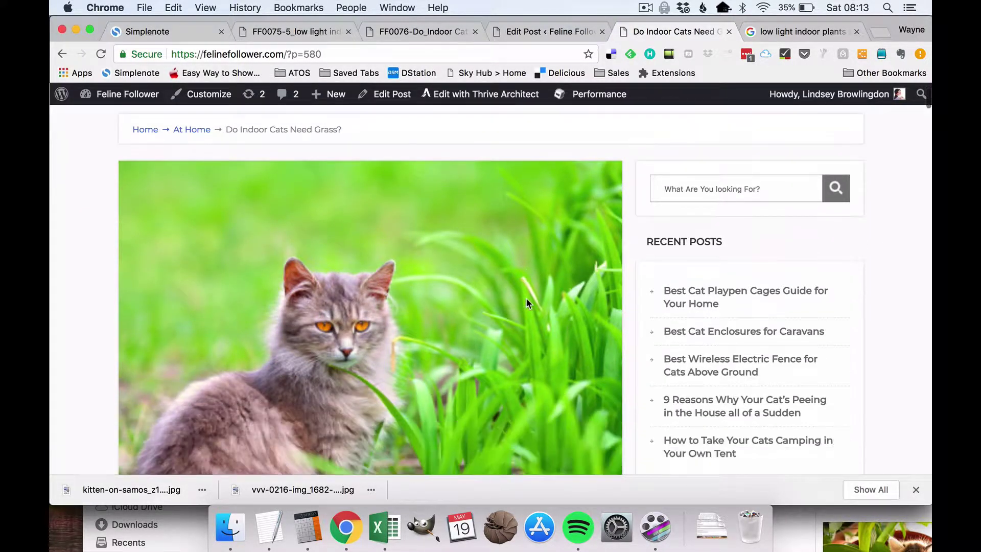
scroll(527, 302, down, 3)
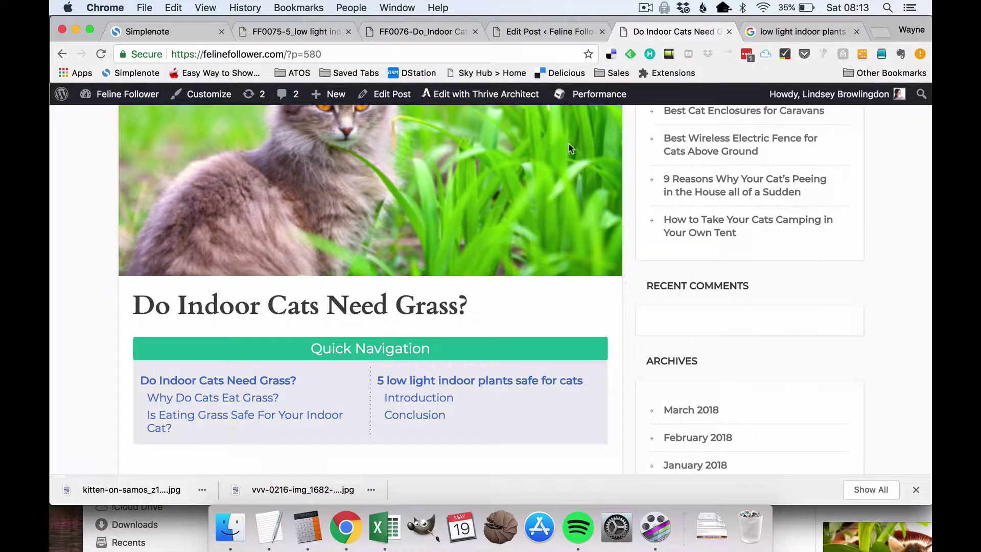
- Return to the WordPress Edit Post page for "Do Indoor Cats Need Grass?" and save the post as a draft
click(542, 29)
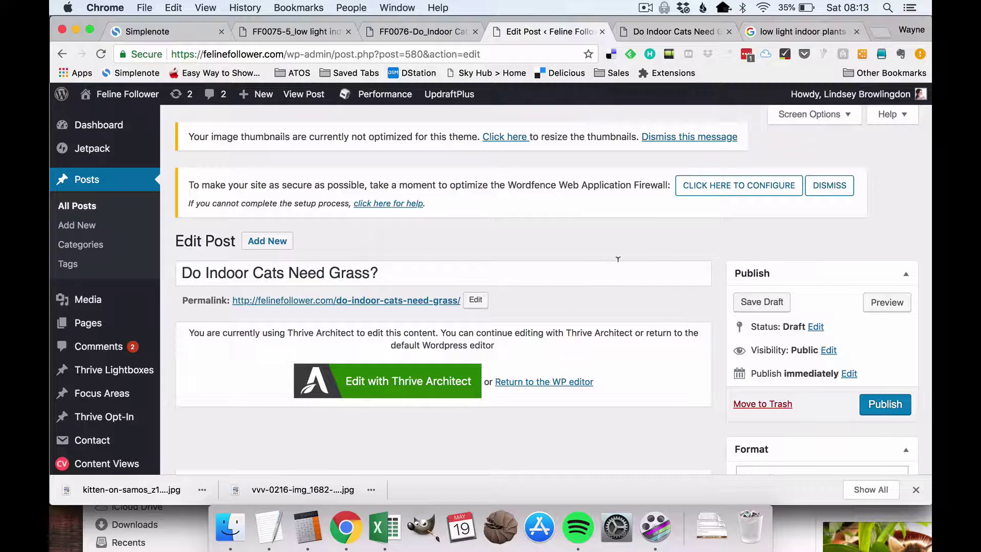
scroll(732, 239, down, 4)
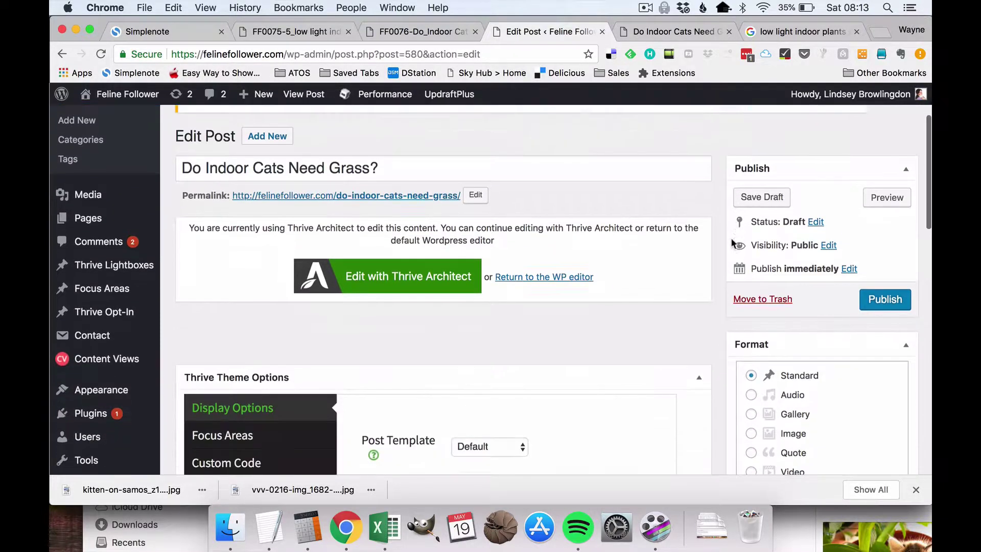
scroll(730, 237, up, 3)
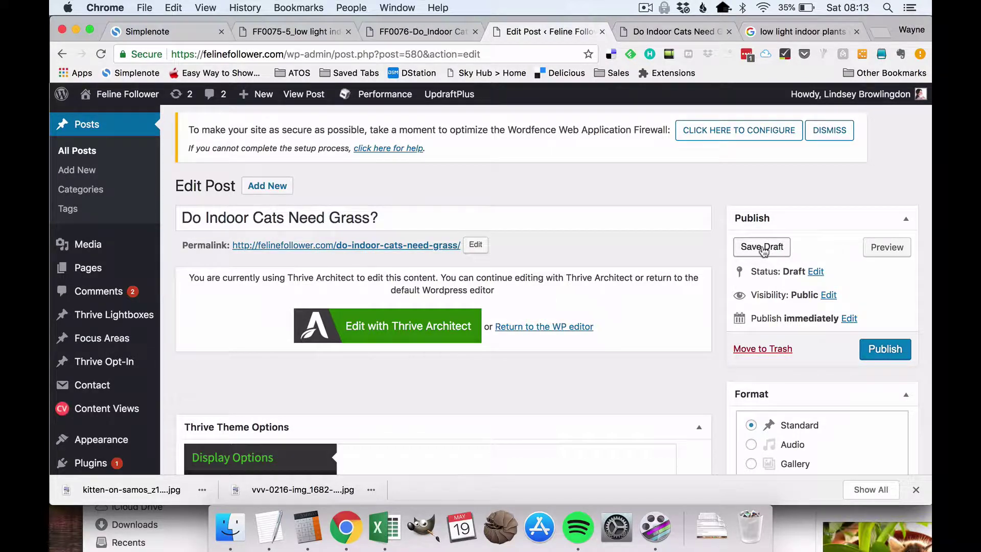
click(763, 247)
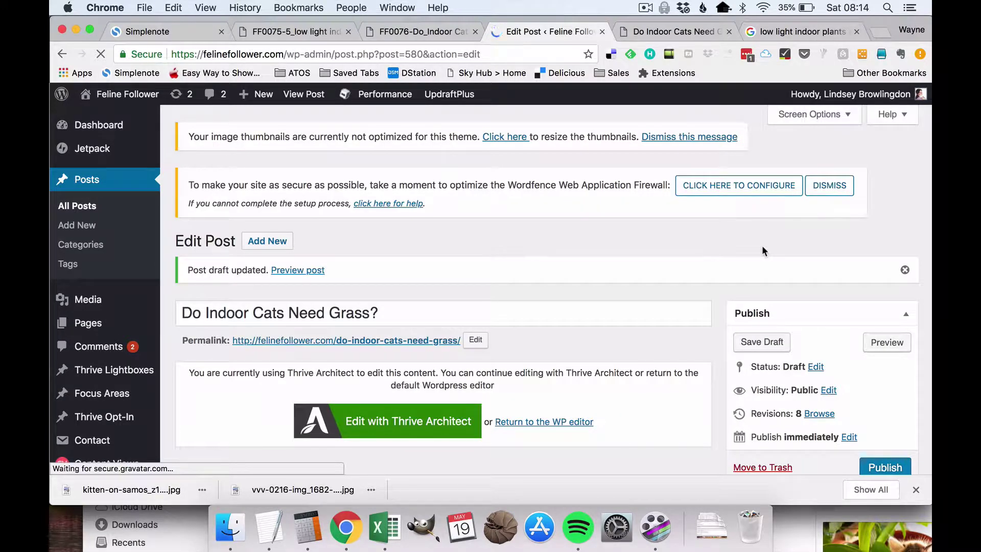
scroll(763, 250, down, 2)
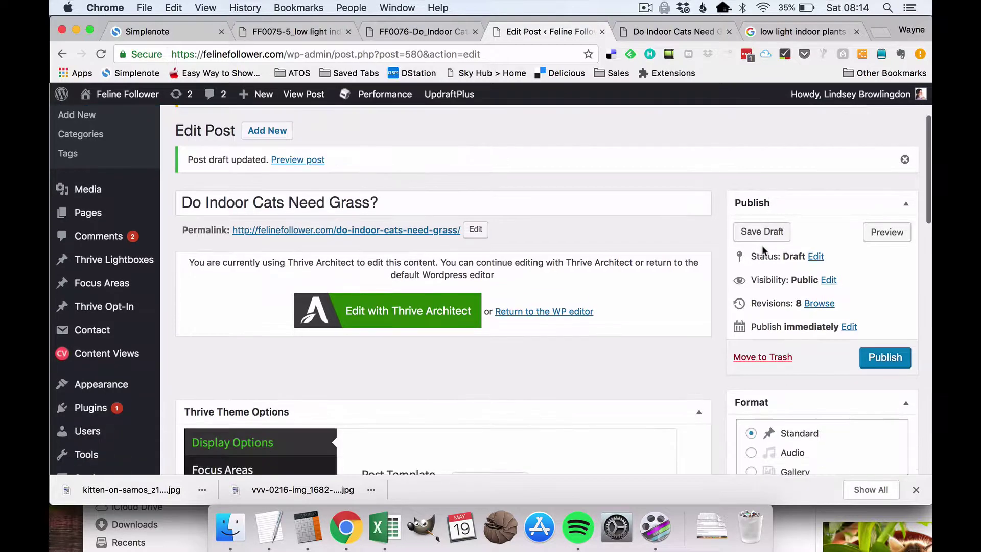